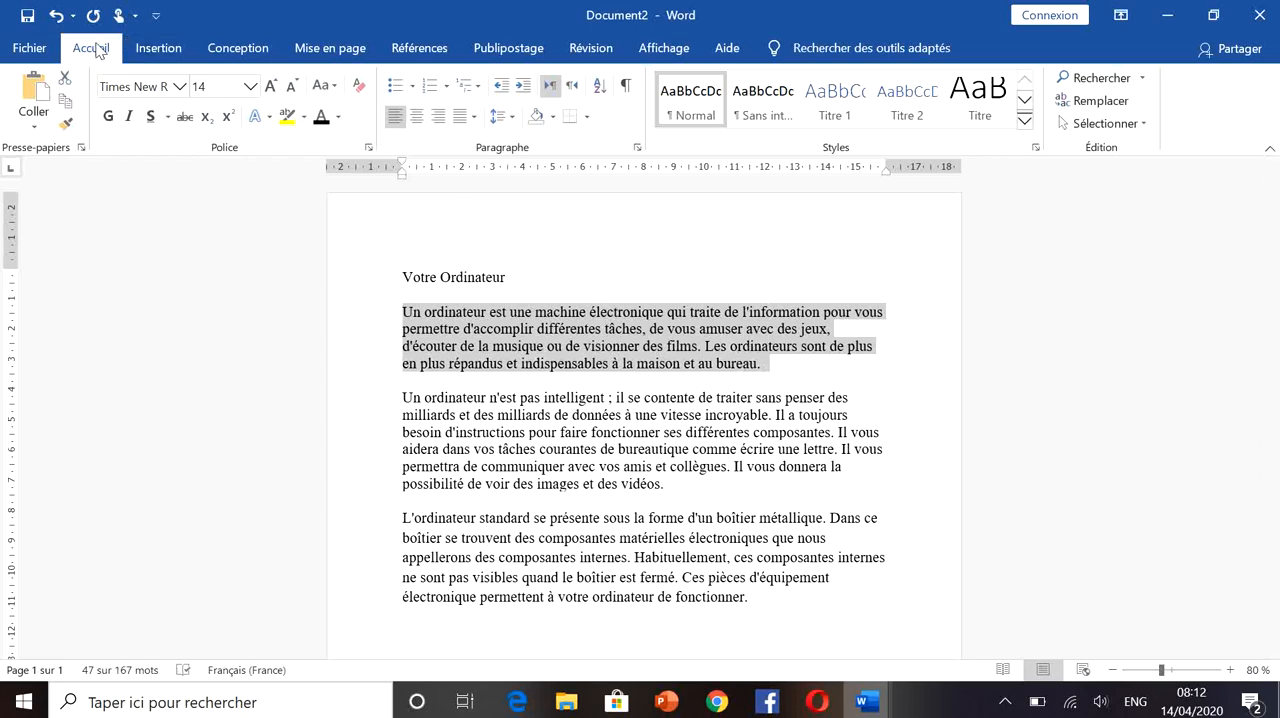
- Try centre and right alignment on the selected opening body paragraph
click(291, 54)
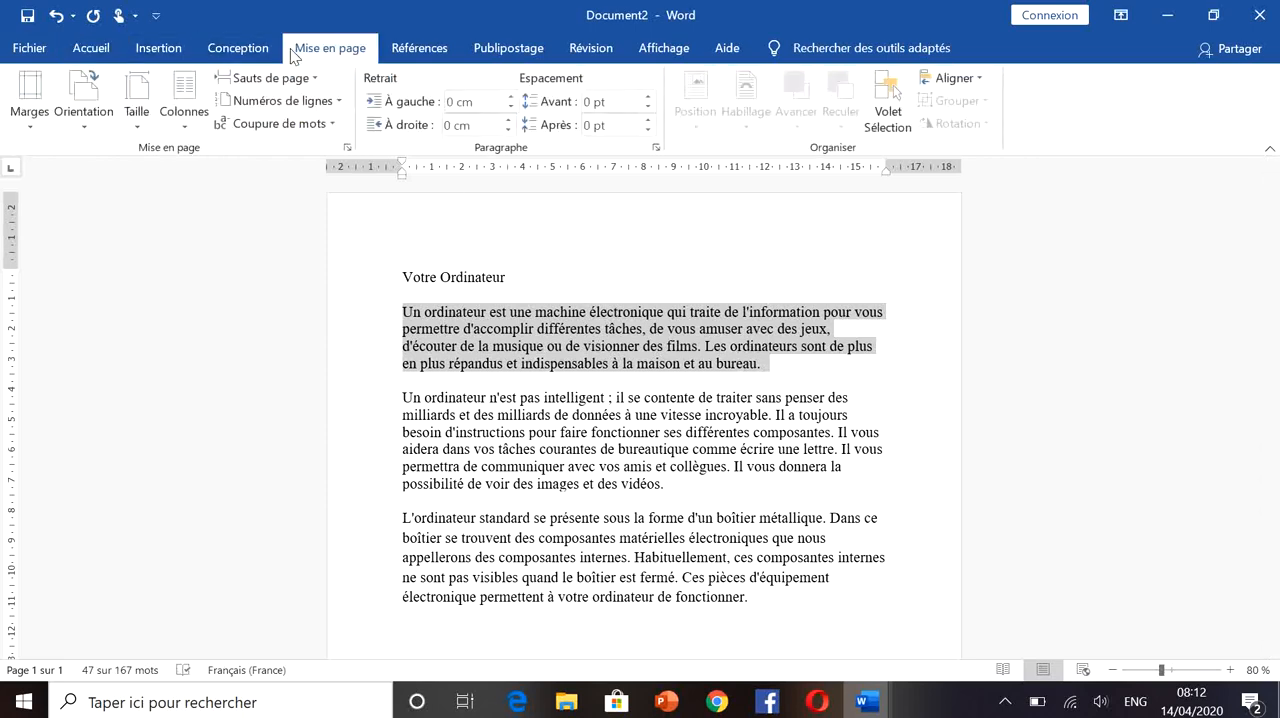
click(89, 51)
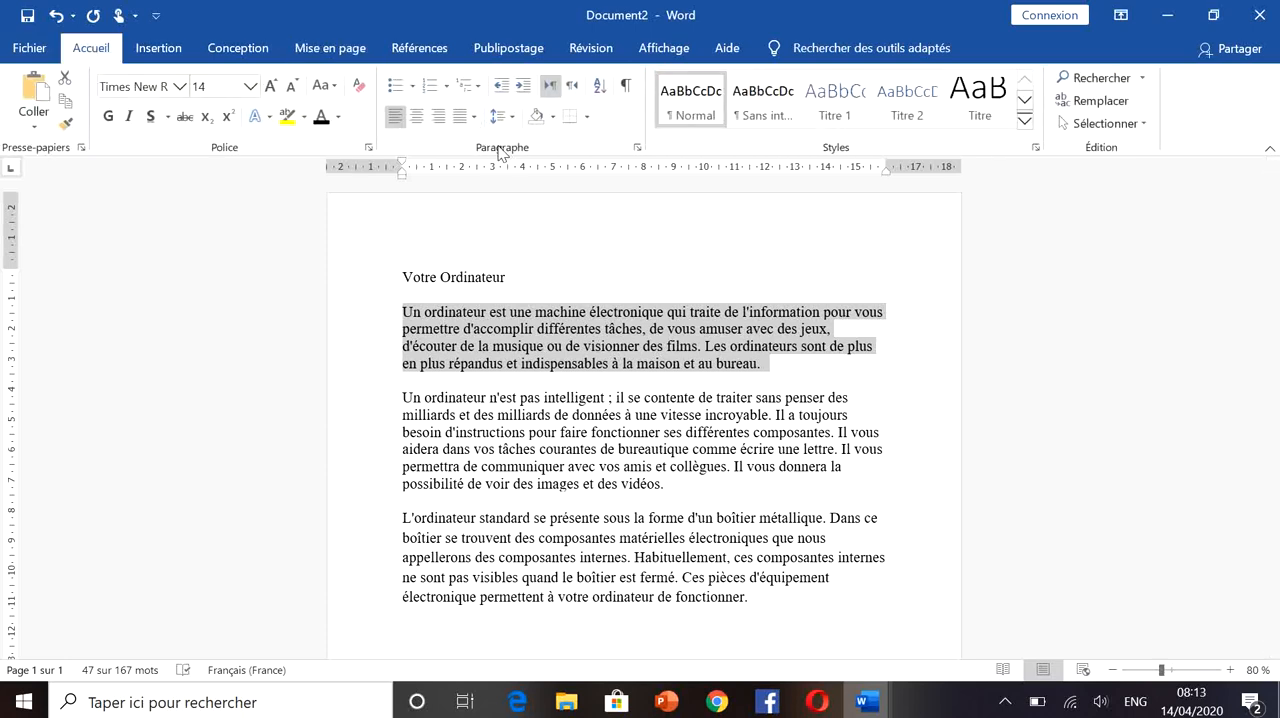
key(ctrl+j)
click(416, 118)
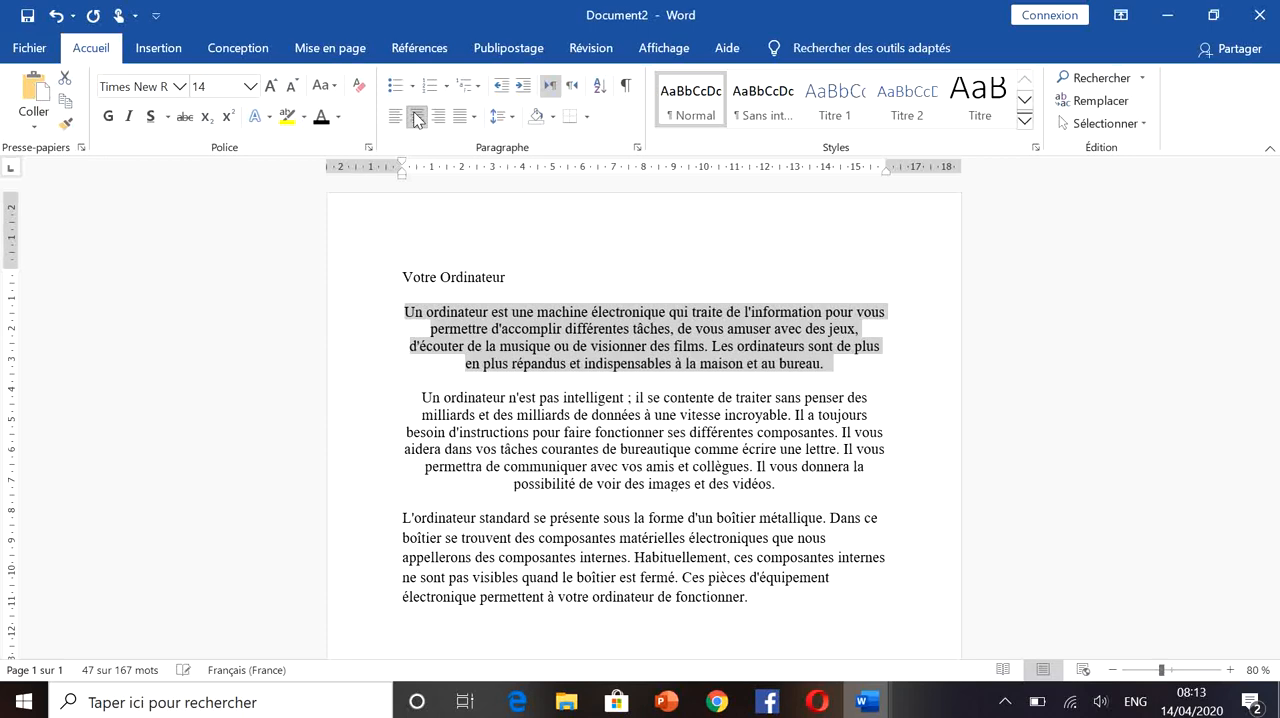
click(440, 117)
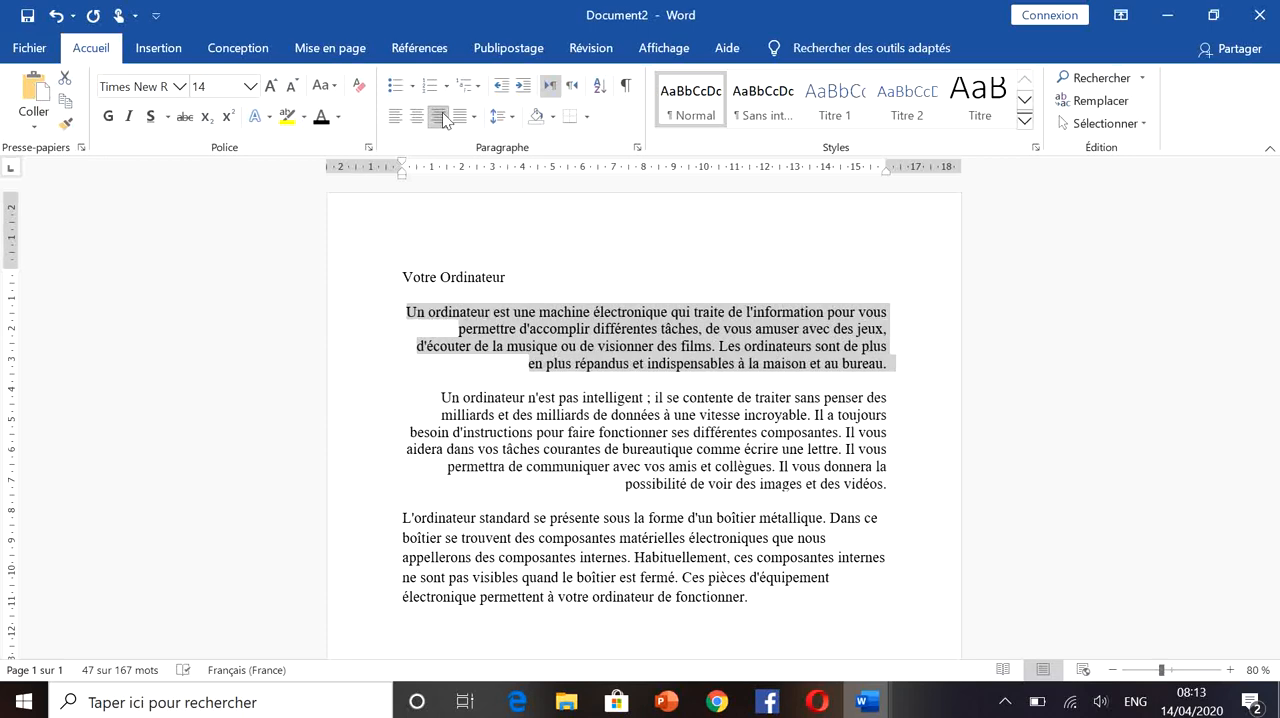
- Justify the opening paragraph and the two body paragraphs that follow it
click(473, 117)
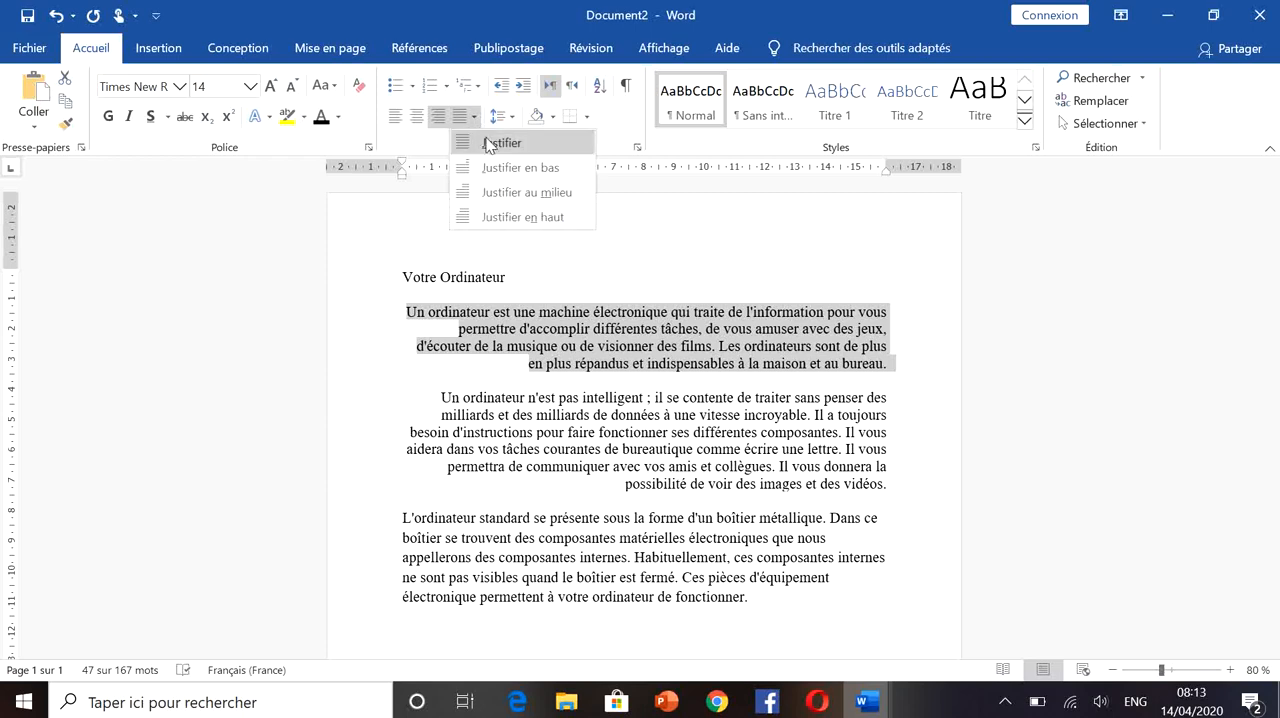
click(490, 143)
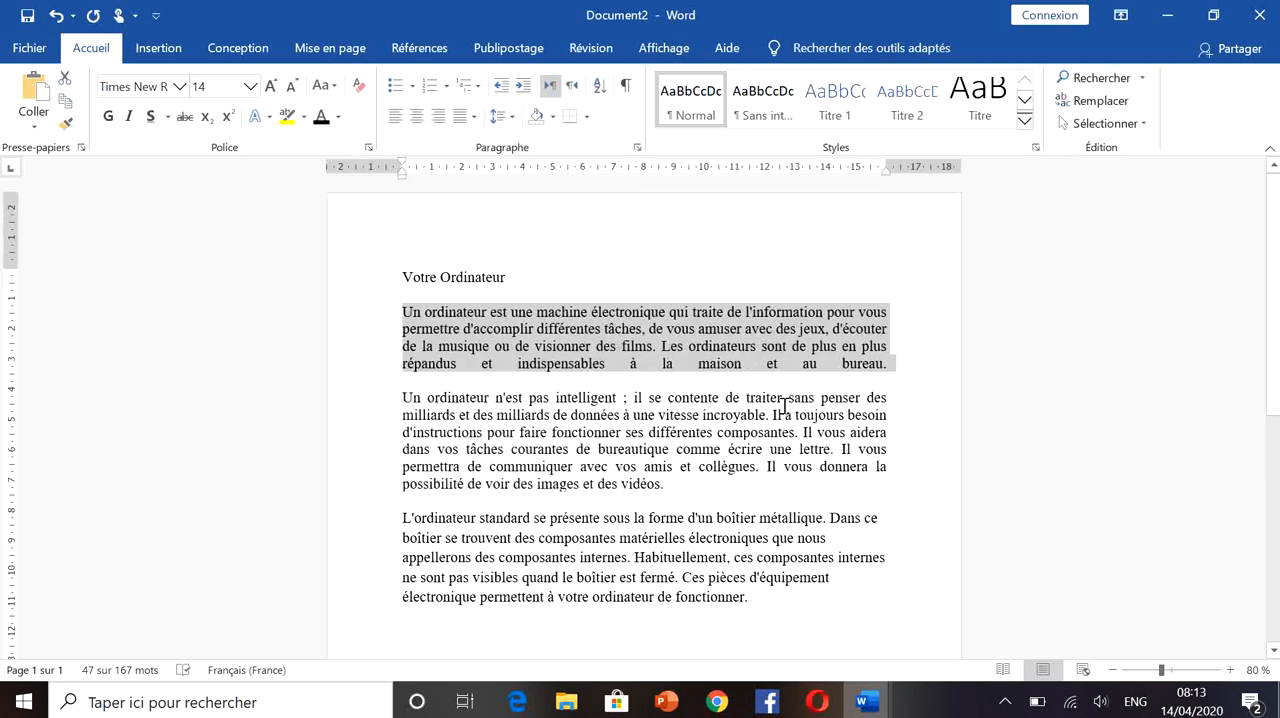
click(866, 362)
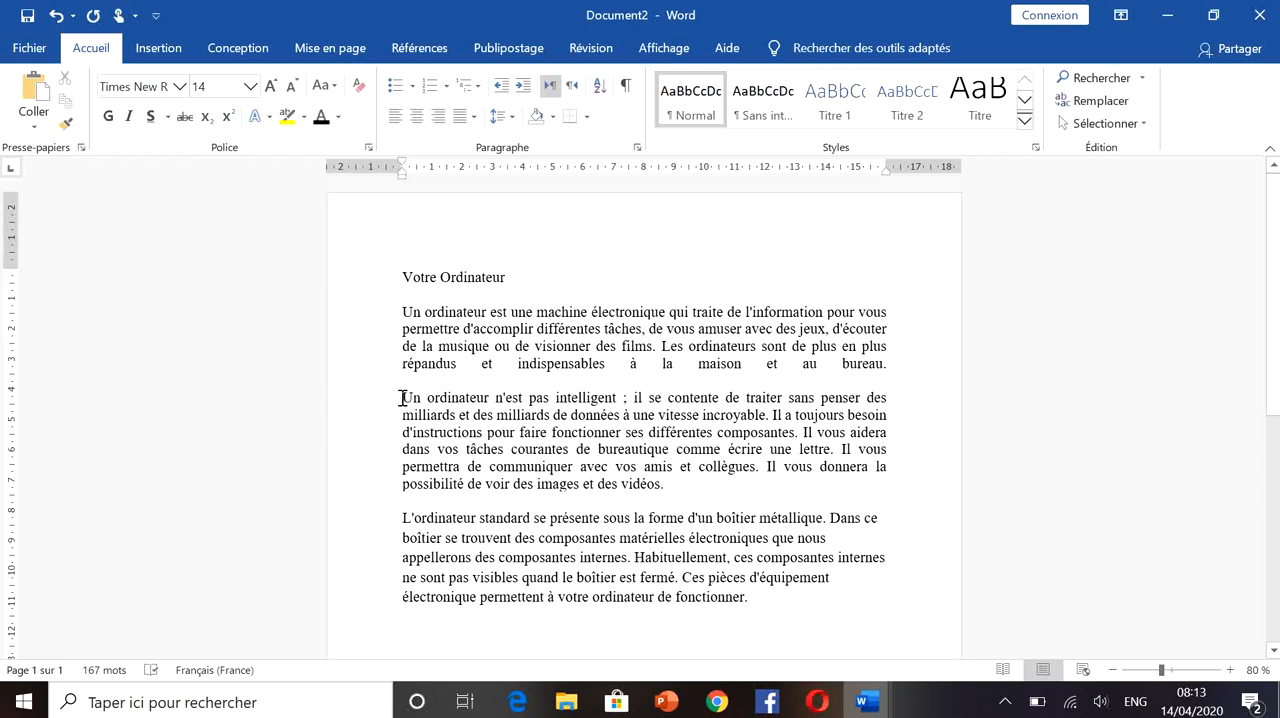
drag(402, 397, 776, 595)
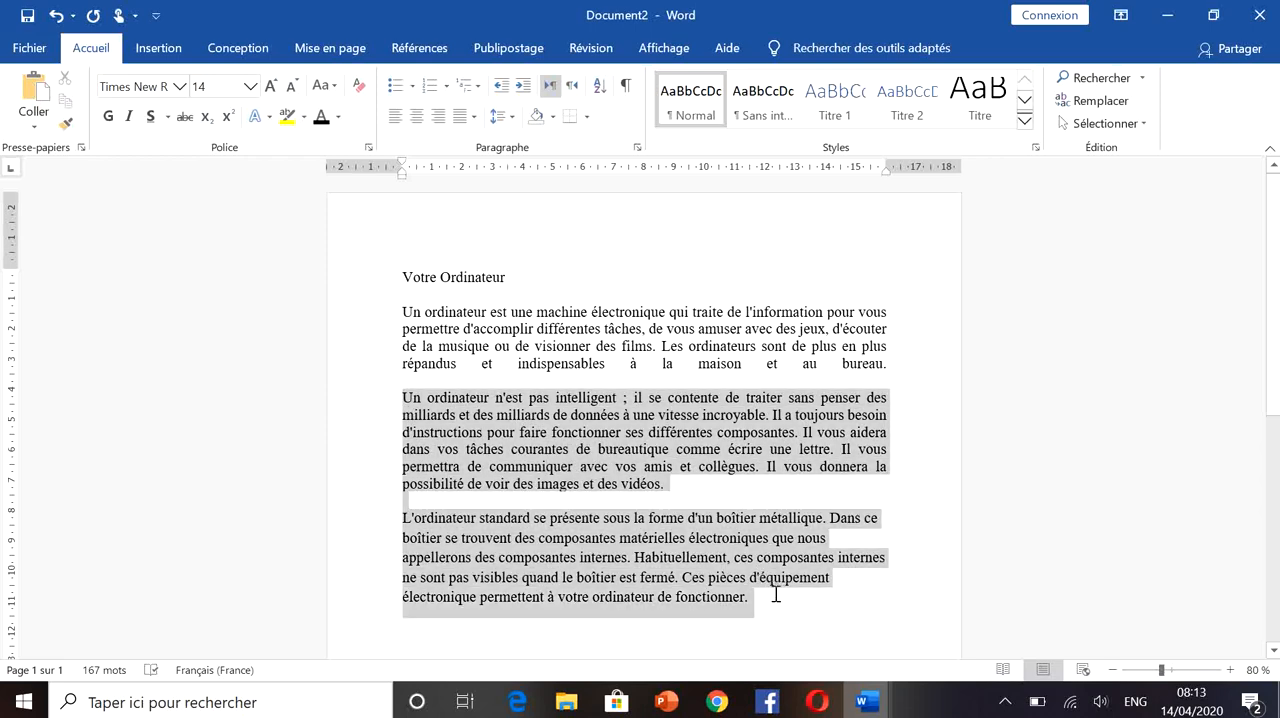
click(474, 117)
click(480, 142)
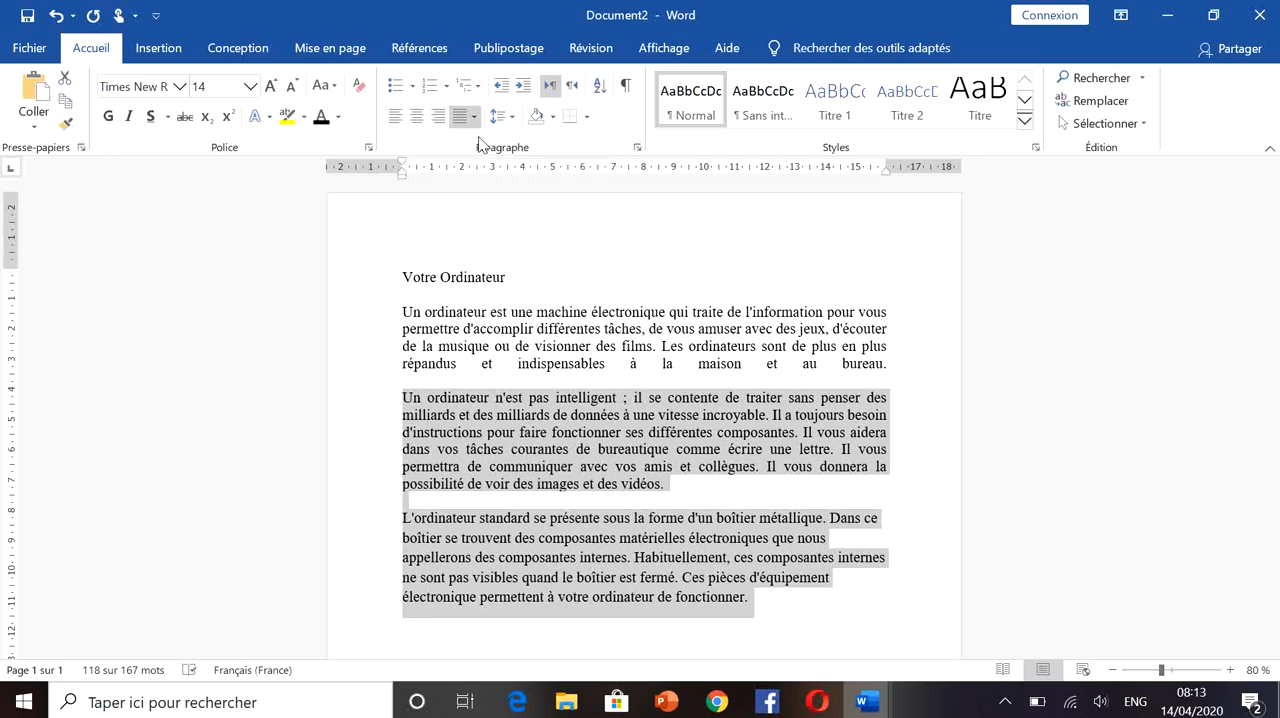
click(703, 484)
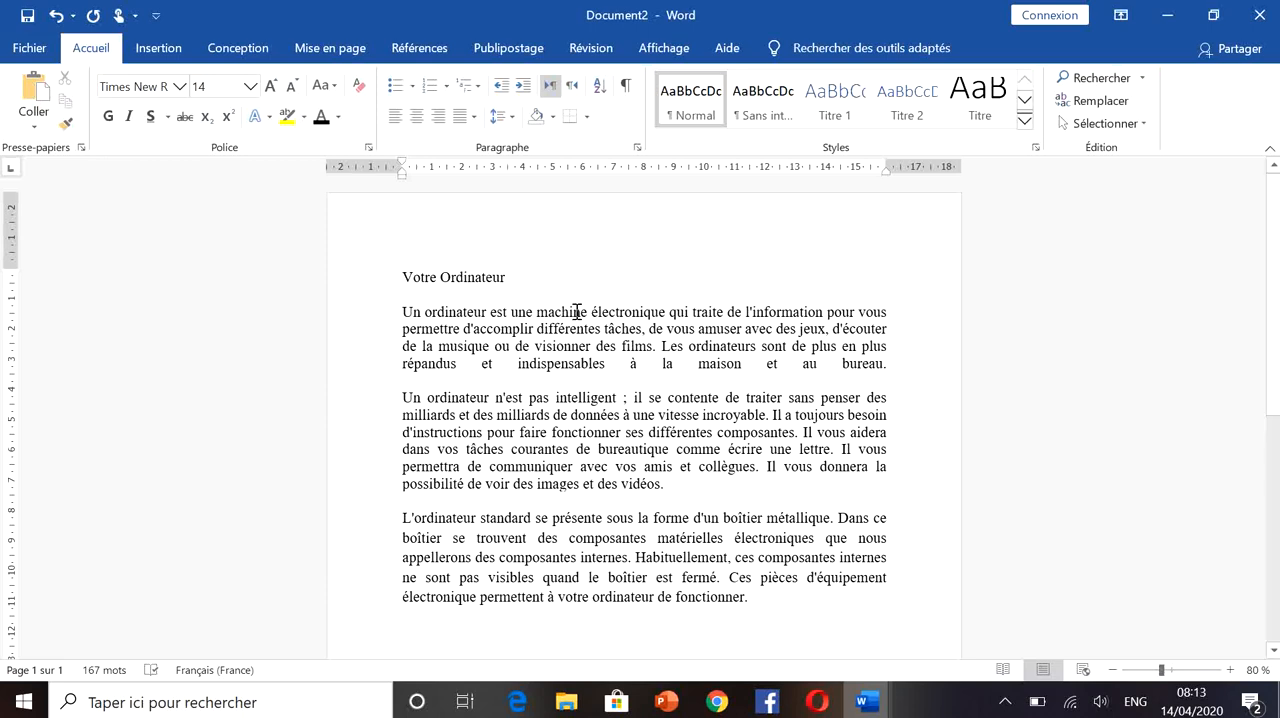
- Format the title "Votre Ordinateur" as bold, centred text at size 24
drag(522, 277, 409, 272)
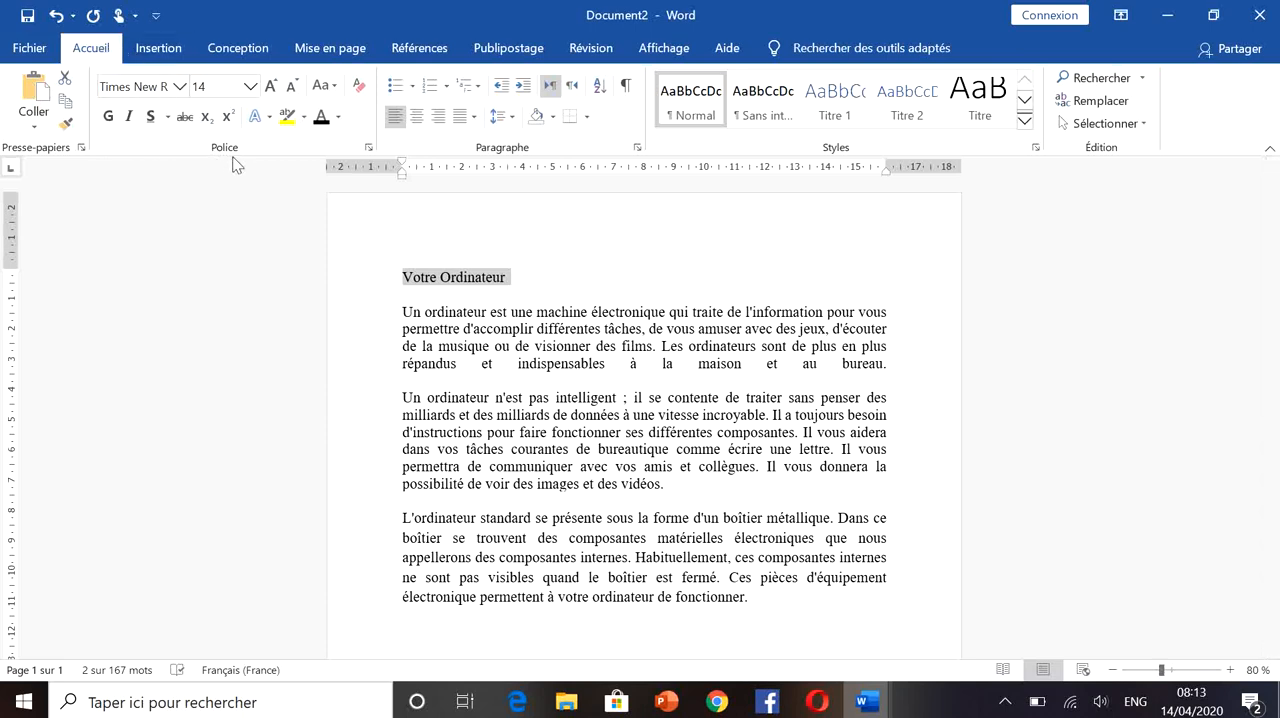
click(109, 117)
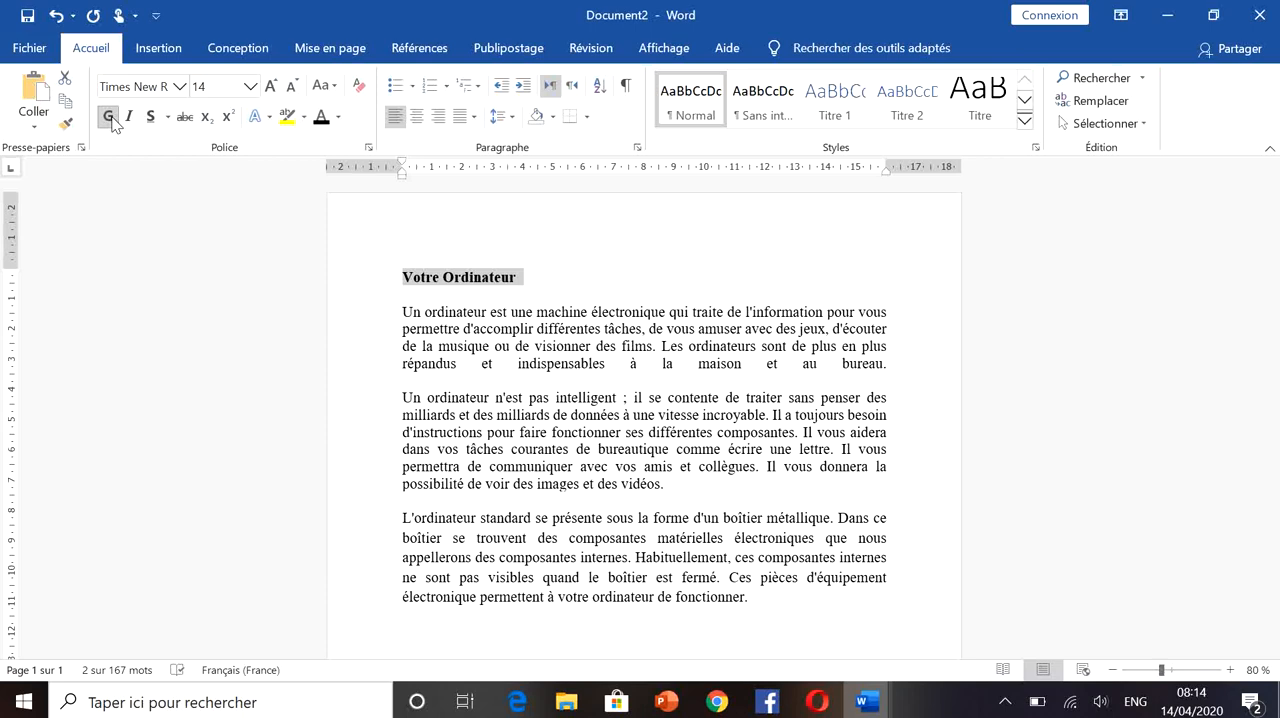
click(250, 87)
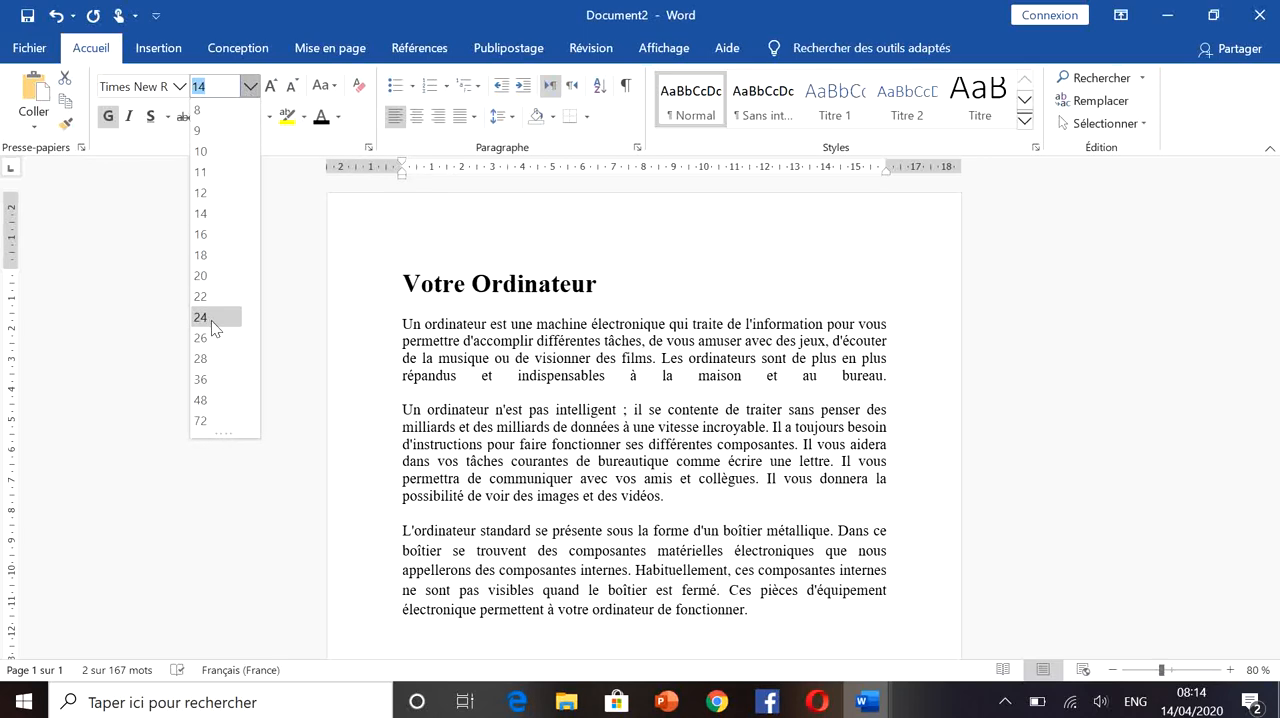
click(212, 319)
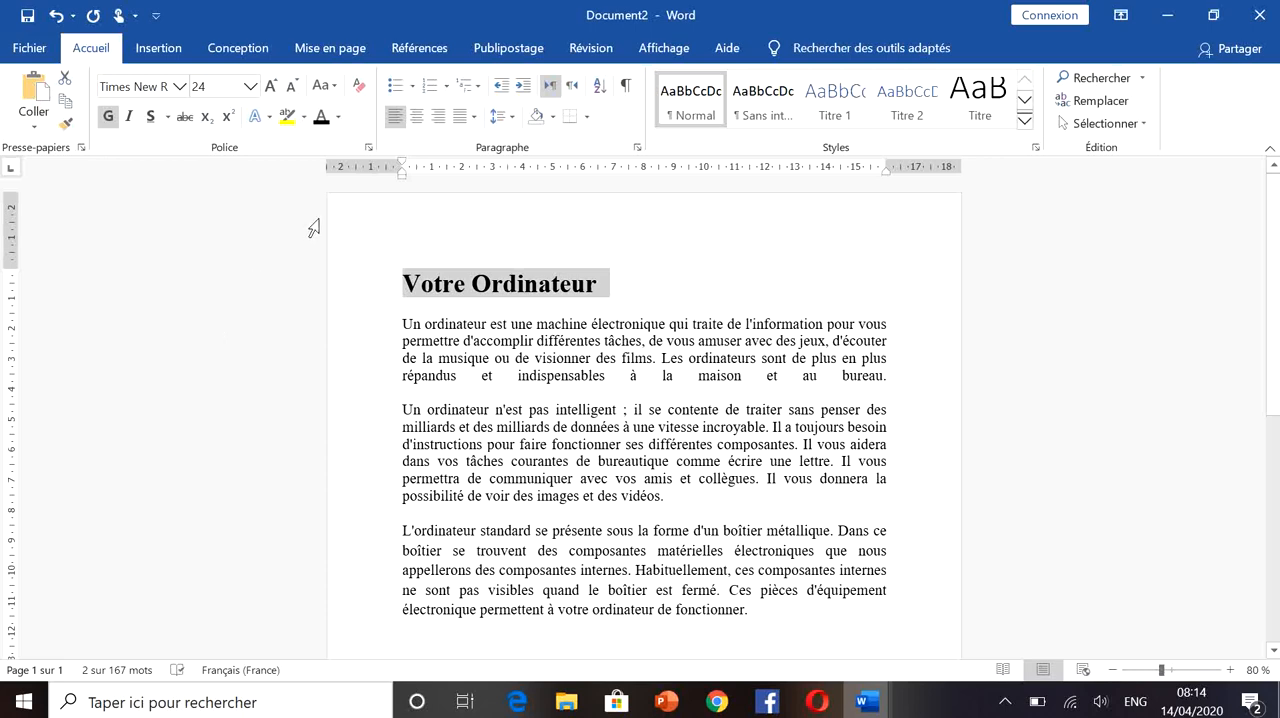
click(417, 116)
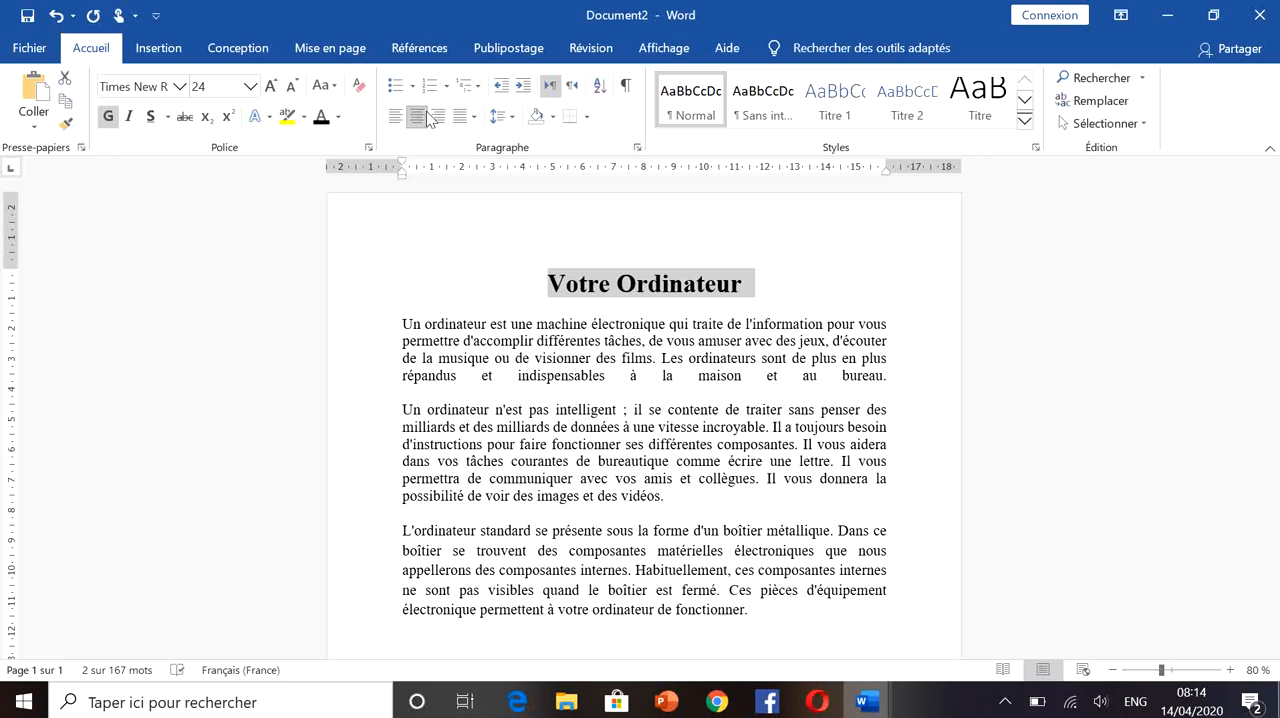
- Set the font of the title "Votre Ordinateur" to Algerian
click(179, 87)
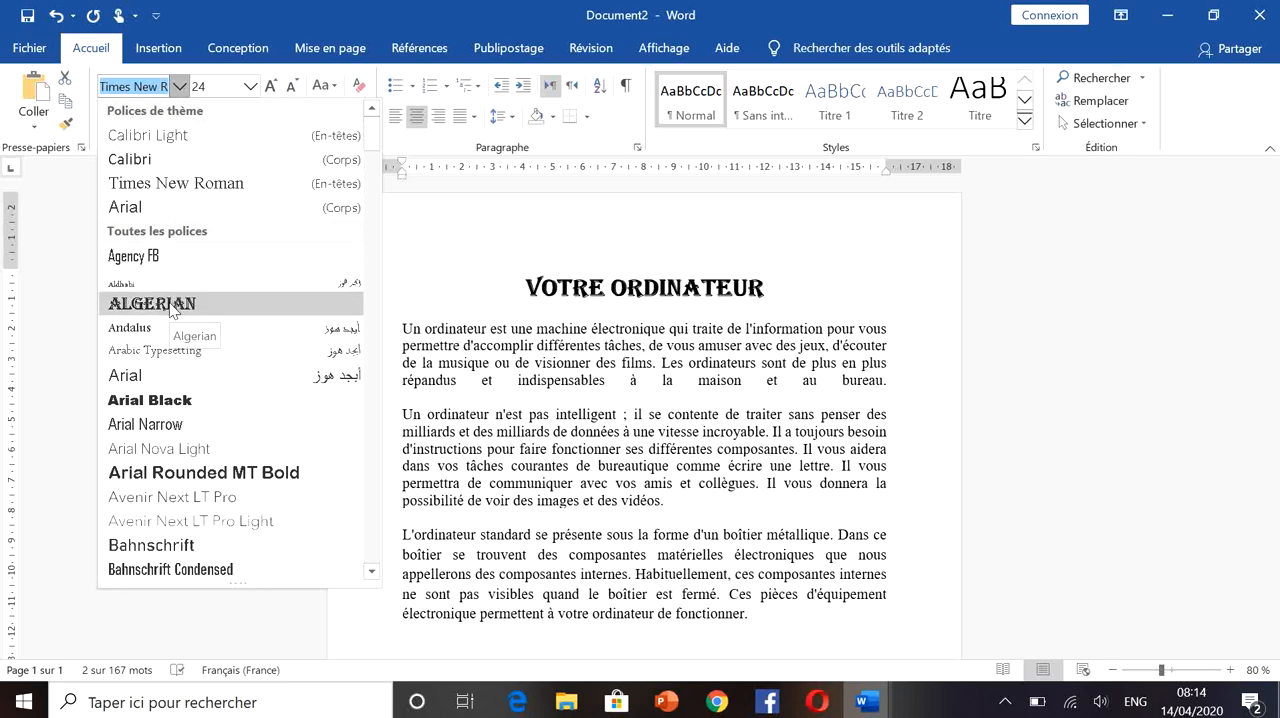
click(180, 88)
click(180, 88)
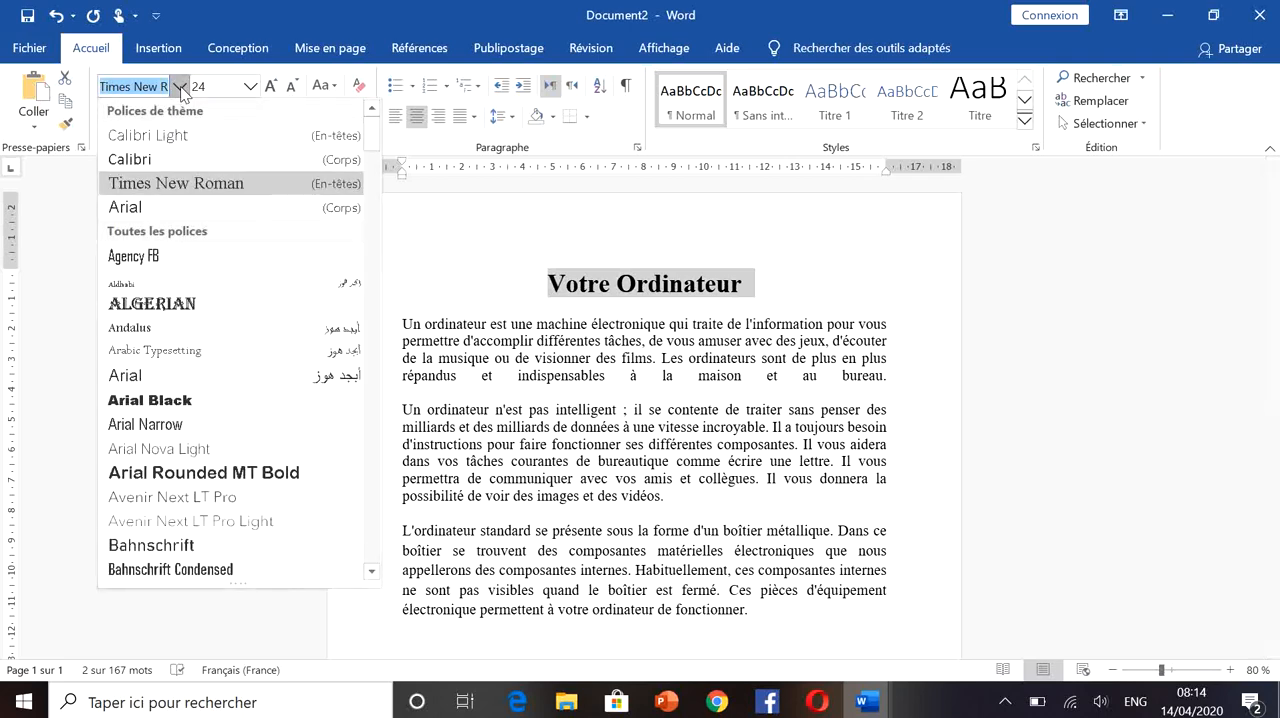
click(128, 90)
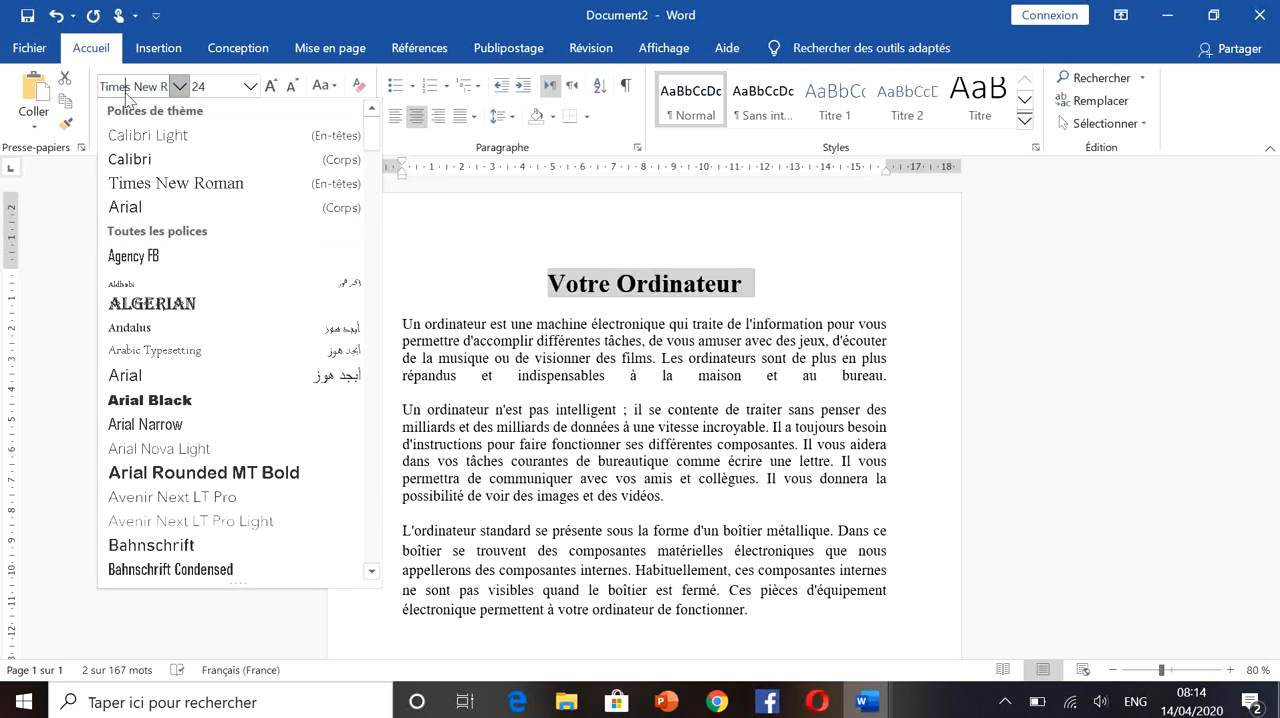
triple_click(128, 88)
text(Al)
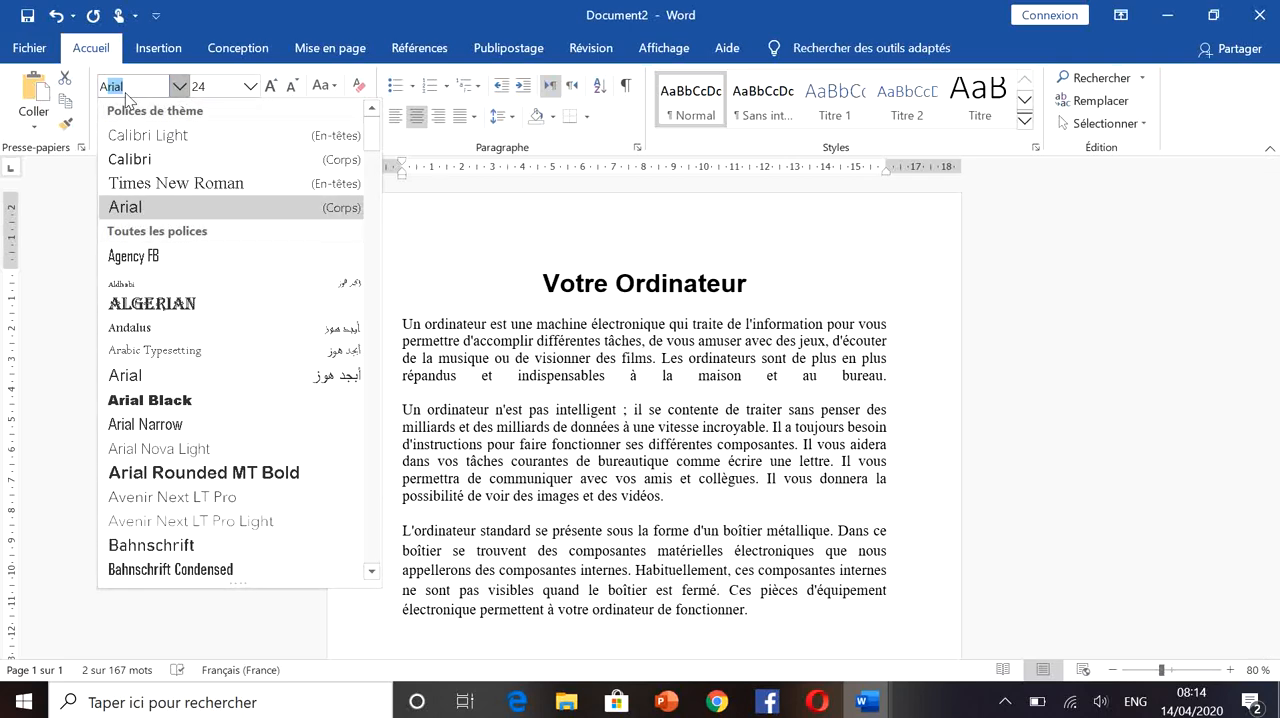
text(ge)
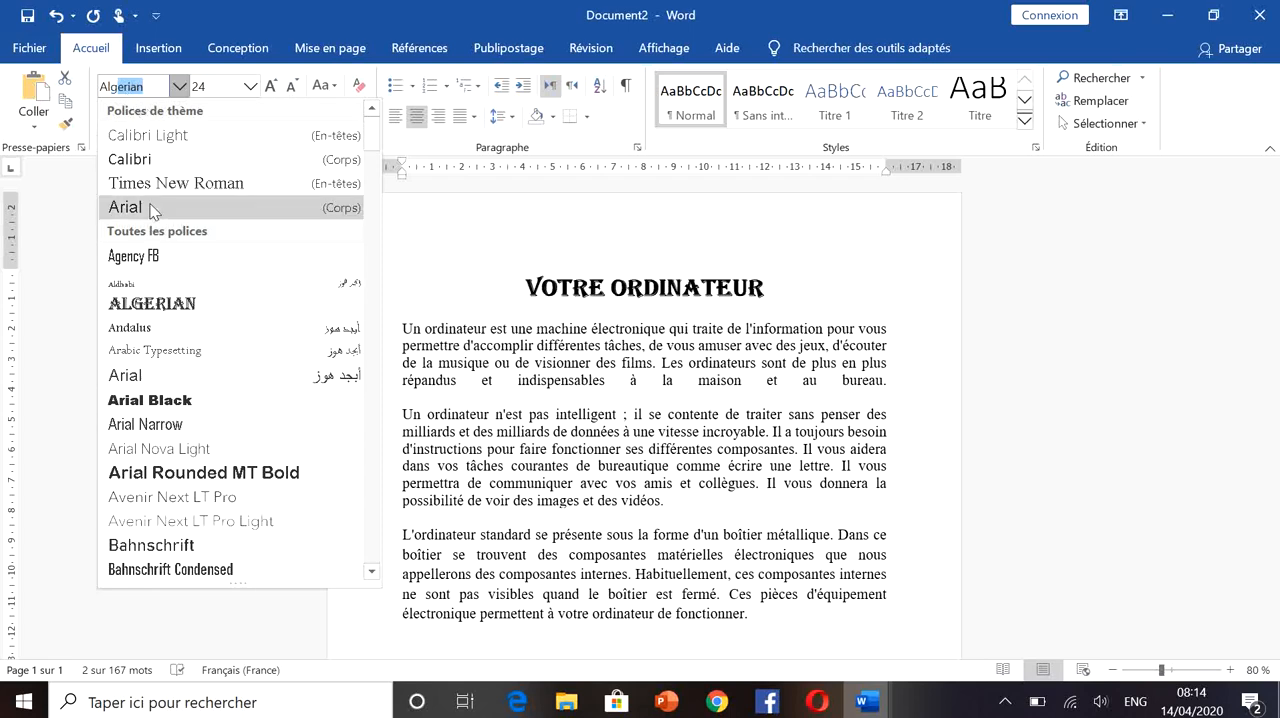
click(162, 310)
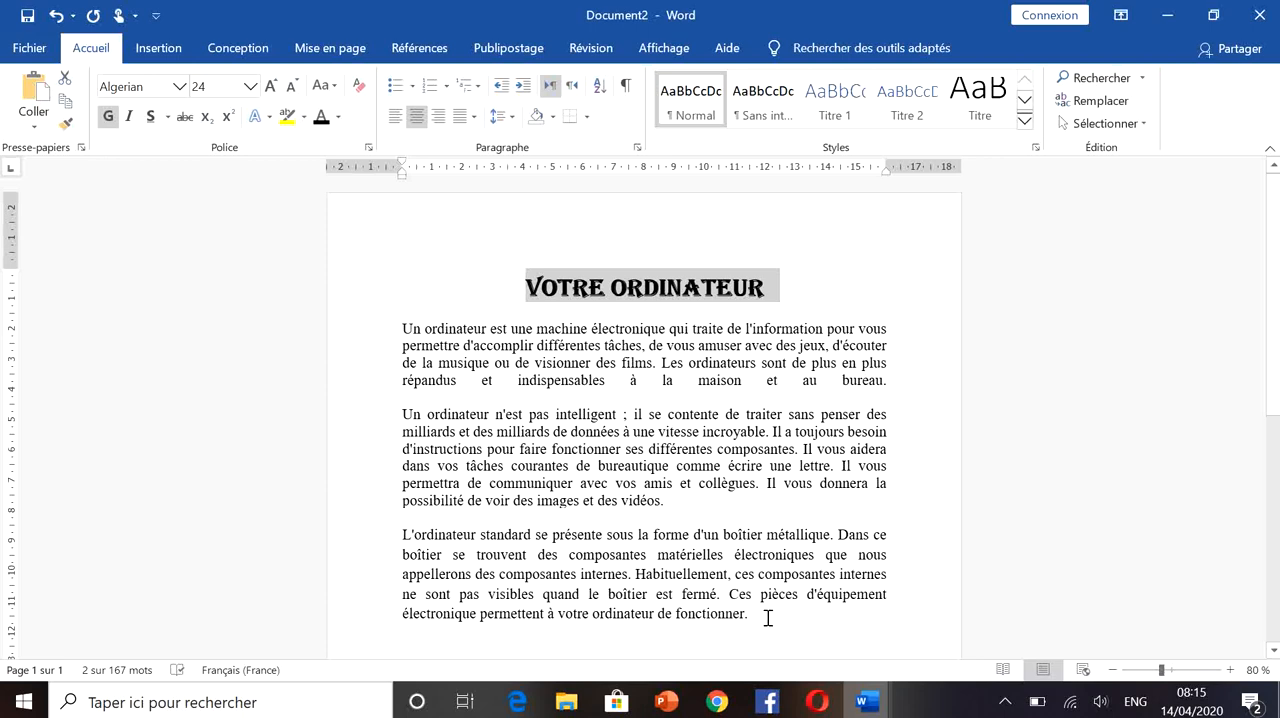
- Set the font size of all three body paragraphs to 18
drag(767, 625, 409, 330)
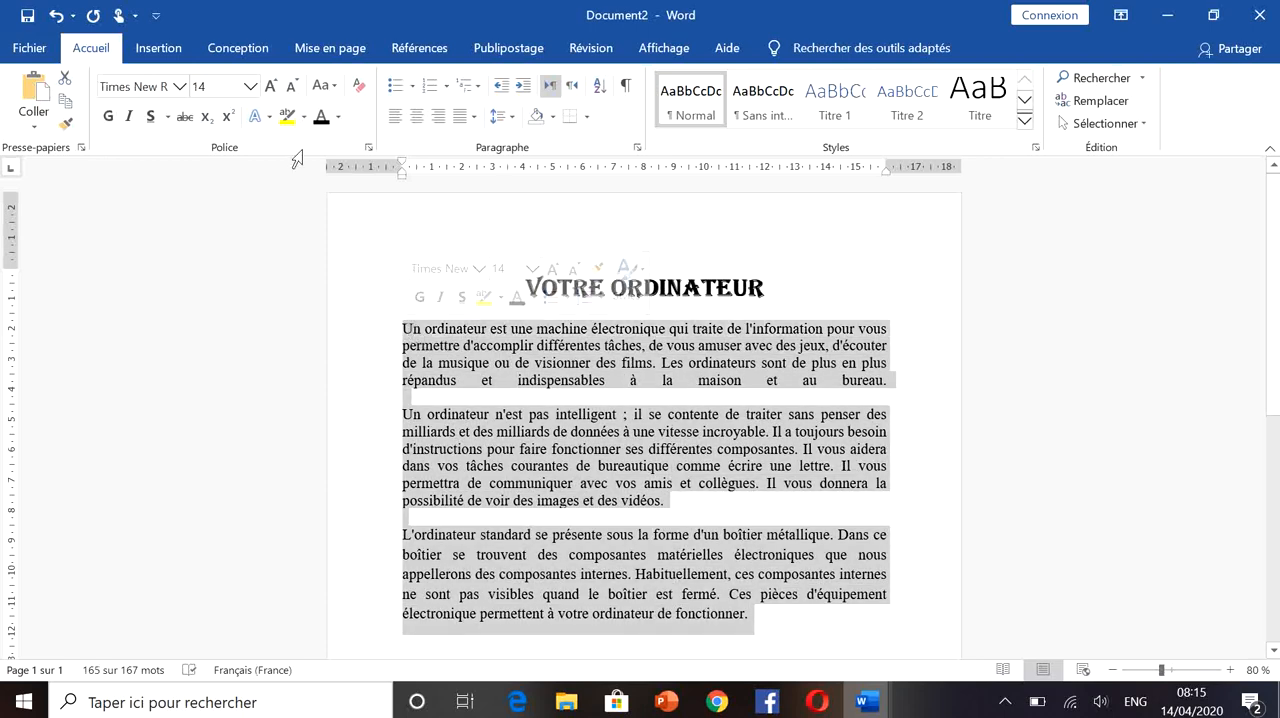
click(251, 88)
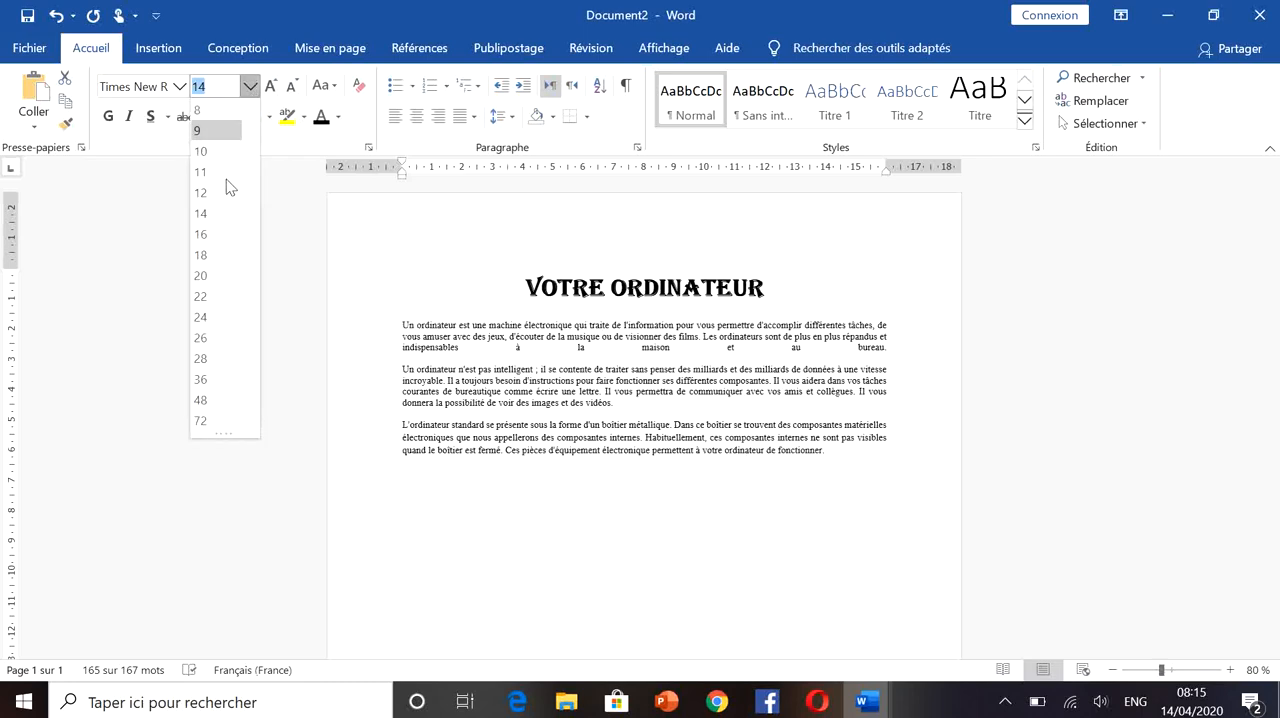
click(210, 257)
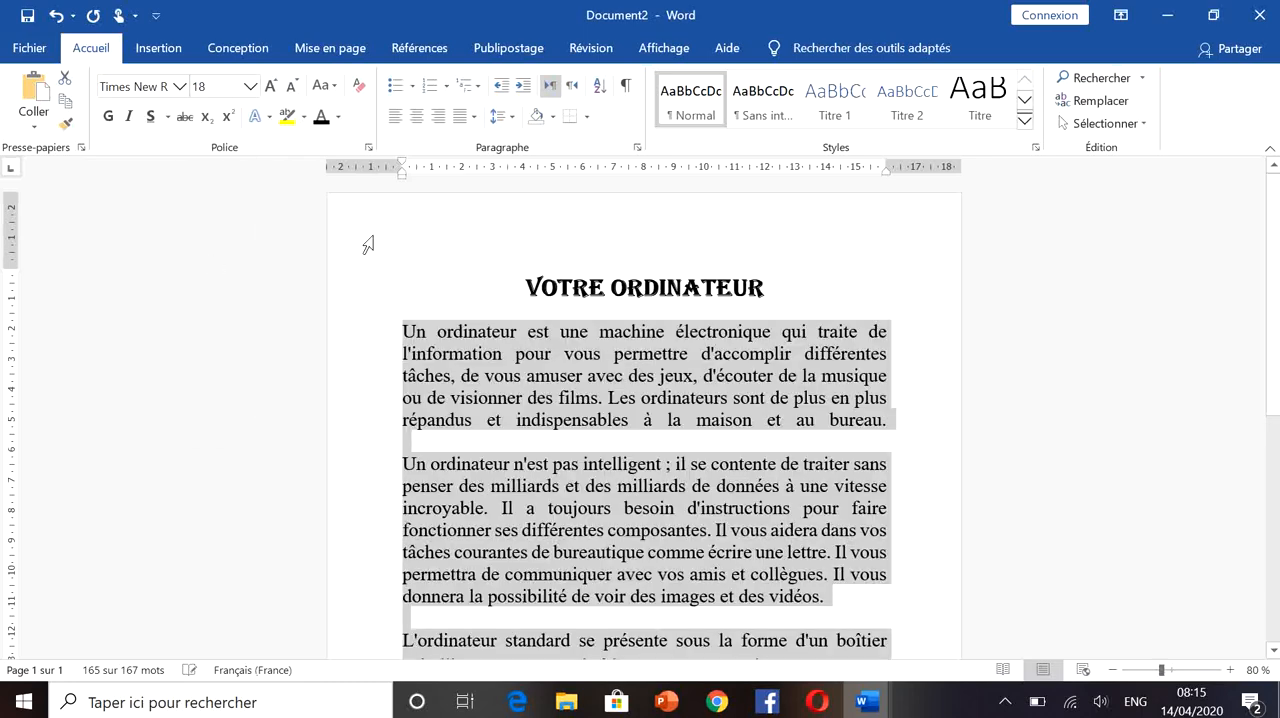
- Apply the font name "MS sans comic" to the three body paragraphs, accepting it although it is not installed
click(1111, 670)
click(1111, 670)
click(1110, 671)
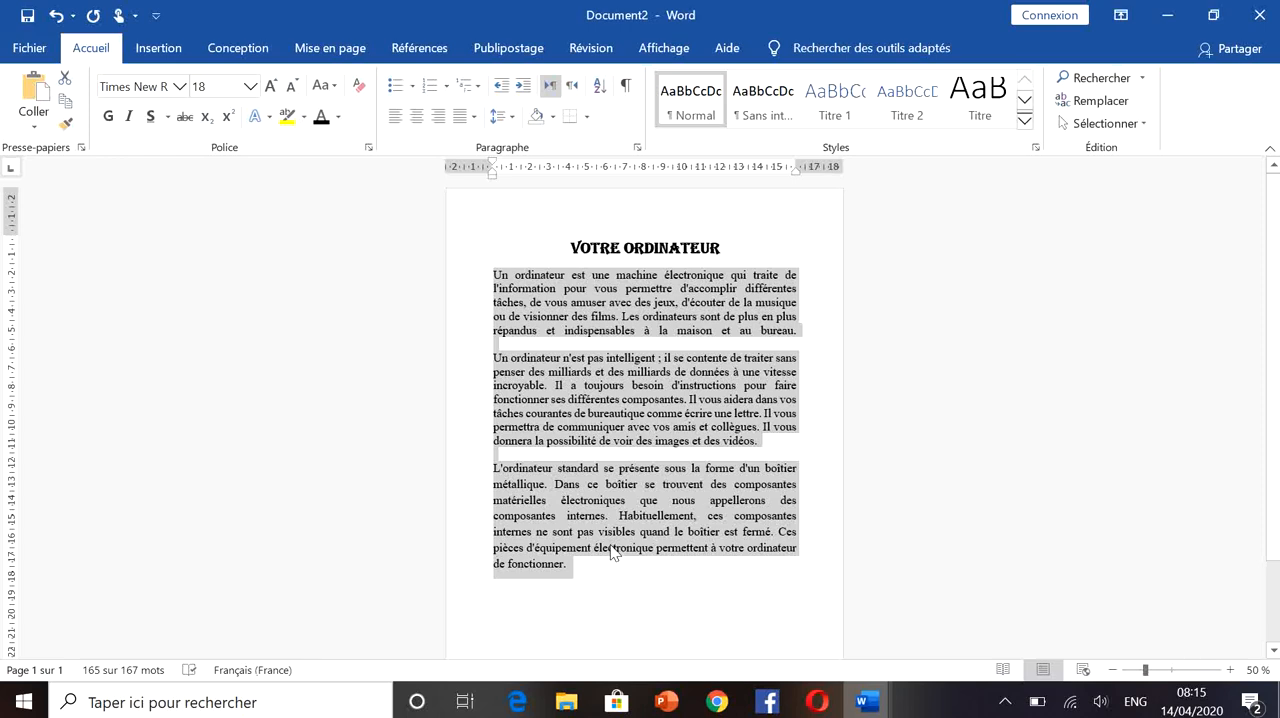
click(180, 87)
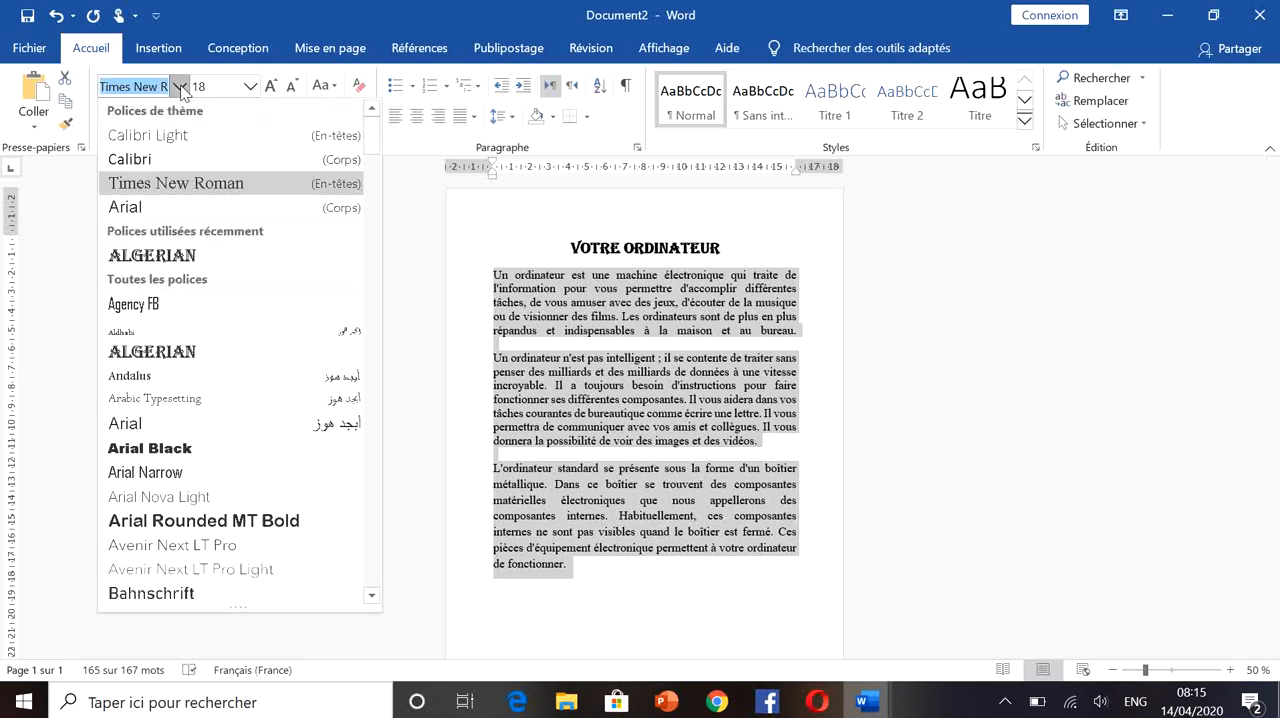
text(MS )
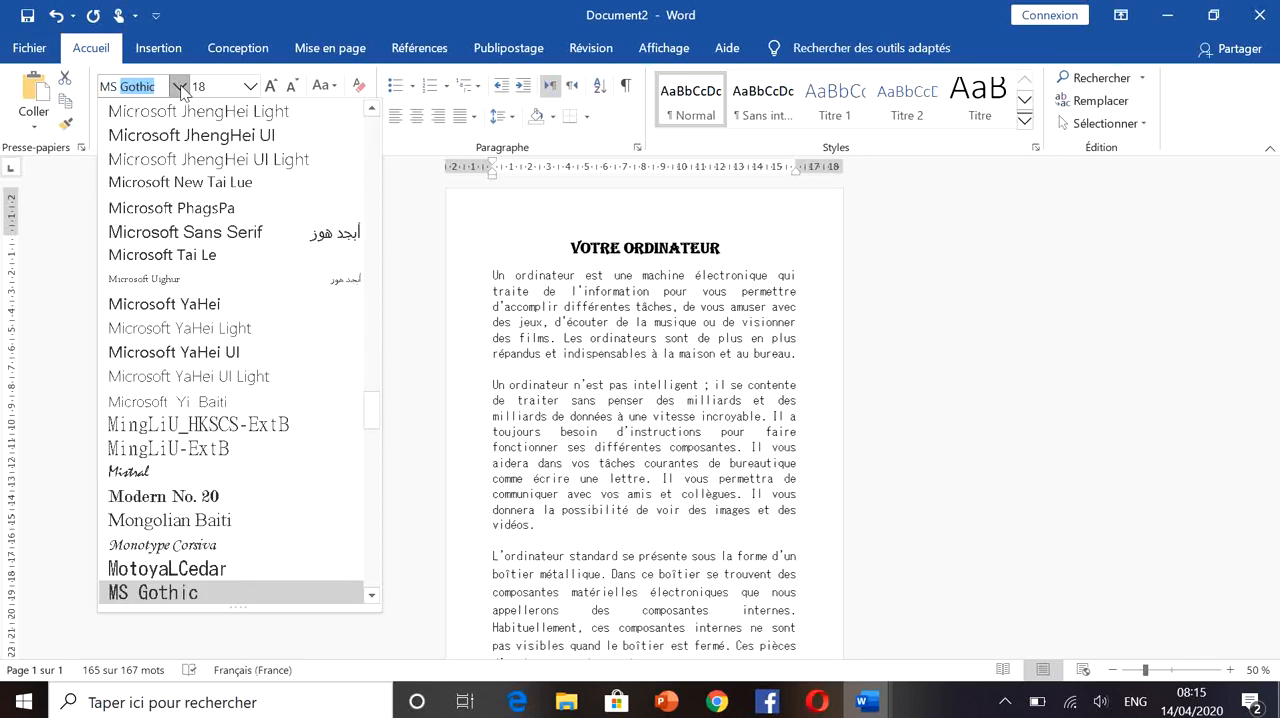
text(sa)
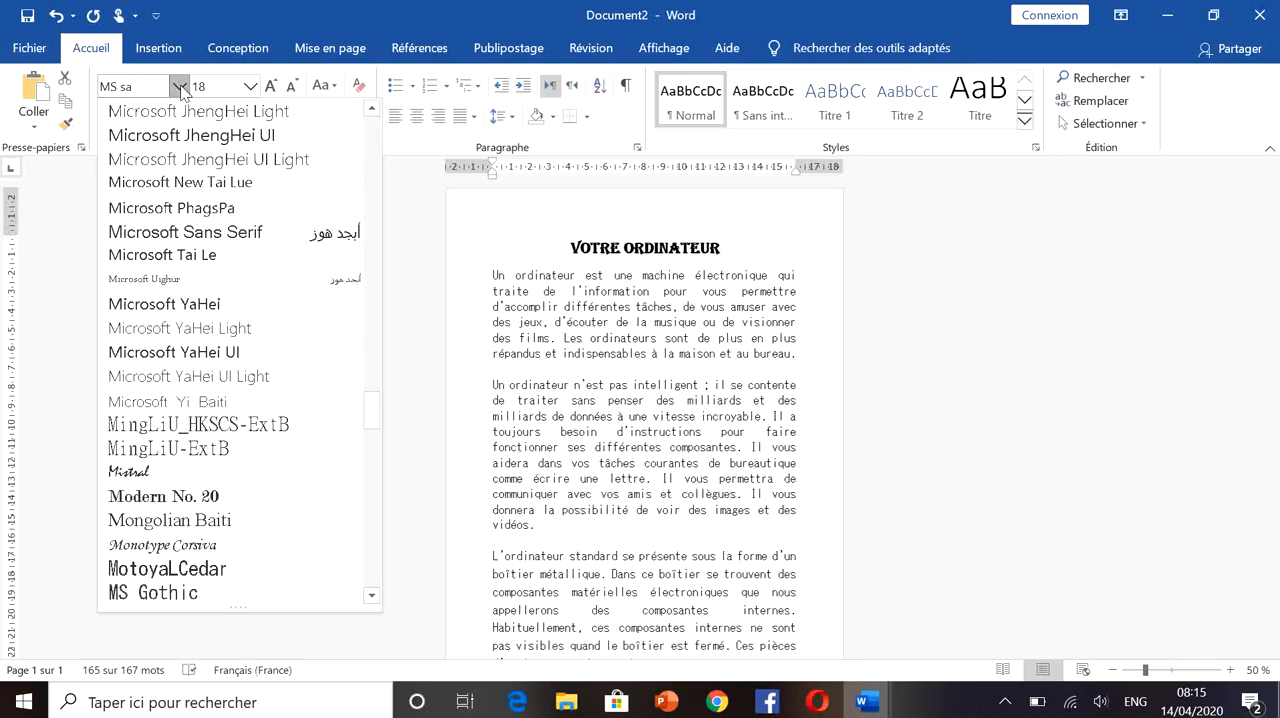
text(ns comic)
key(Return)
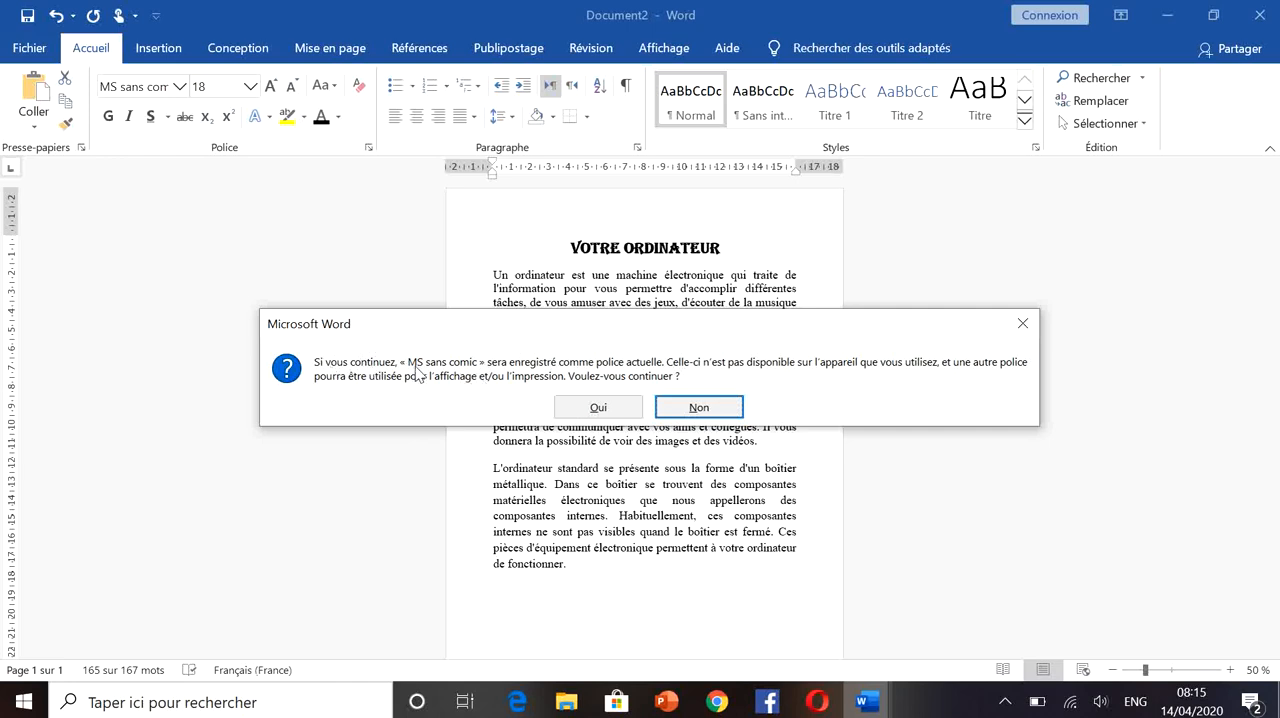
click(599, 409)
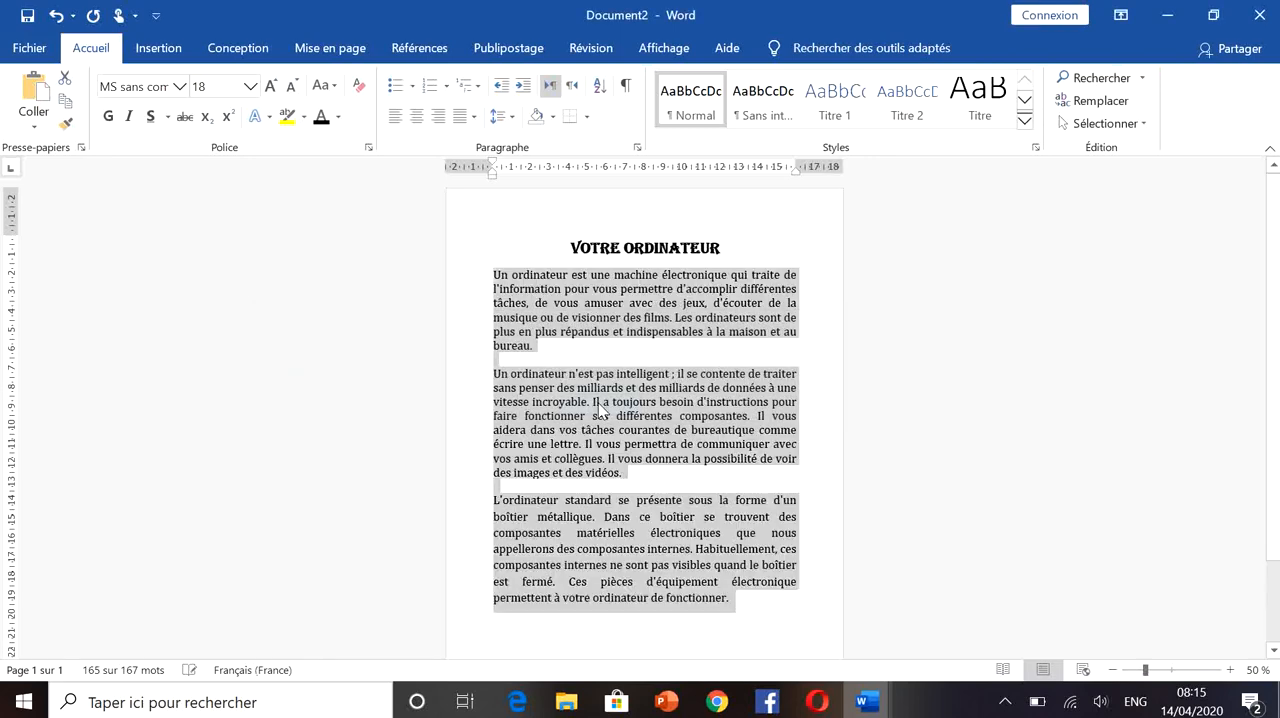
click(675, 462)
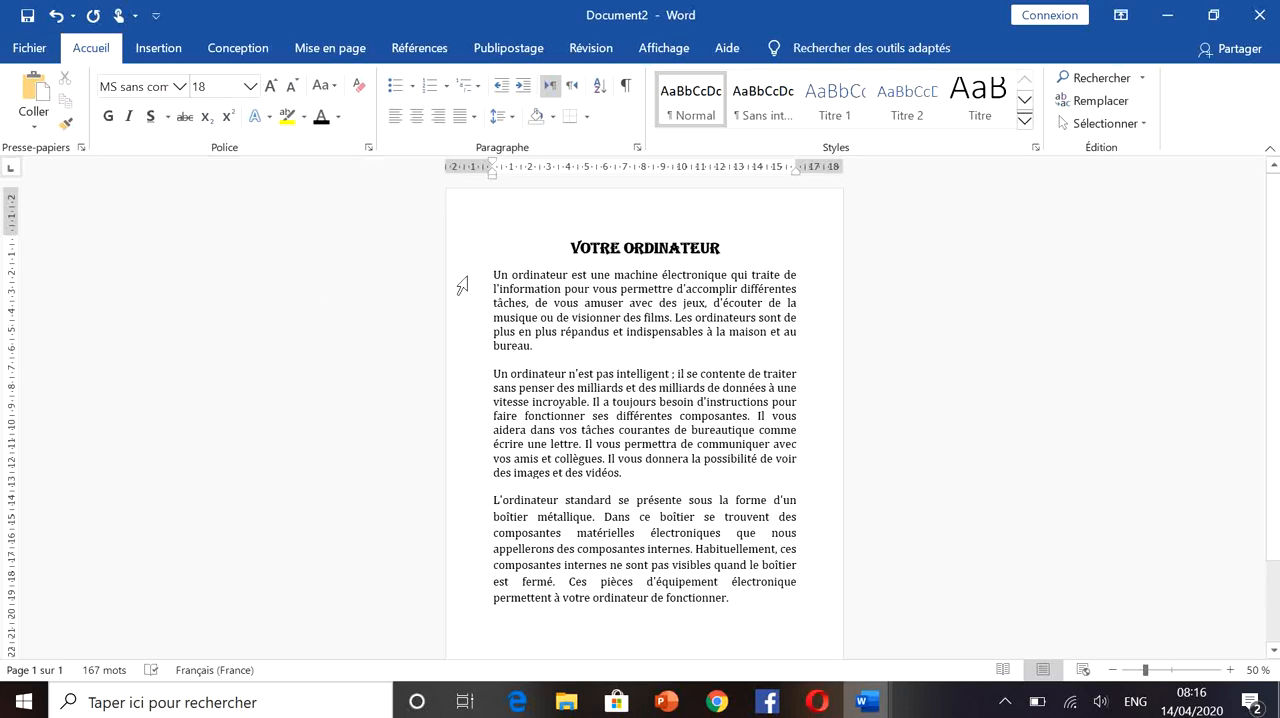
- Set the line spacing of the three body paragraphs to 1,15
drag(746, 601, 497, 273)
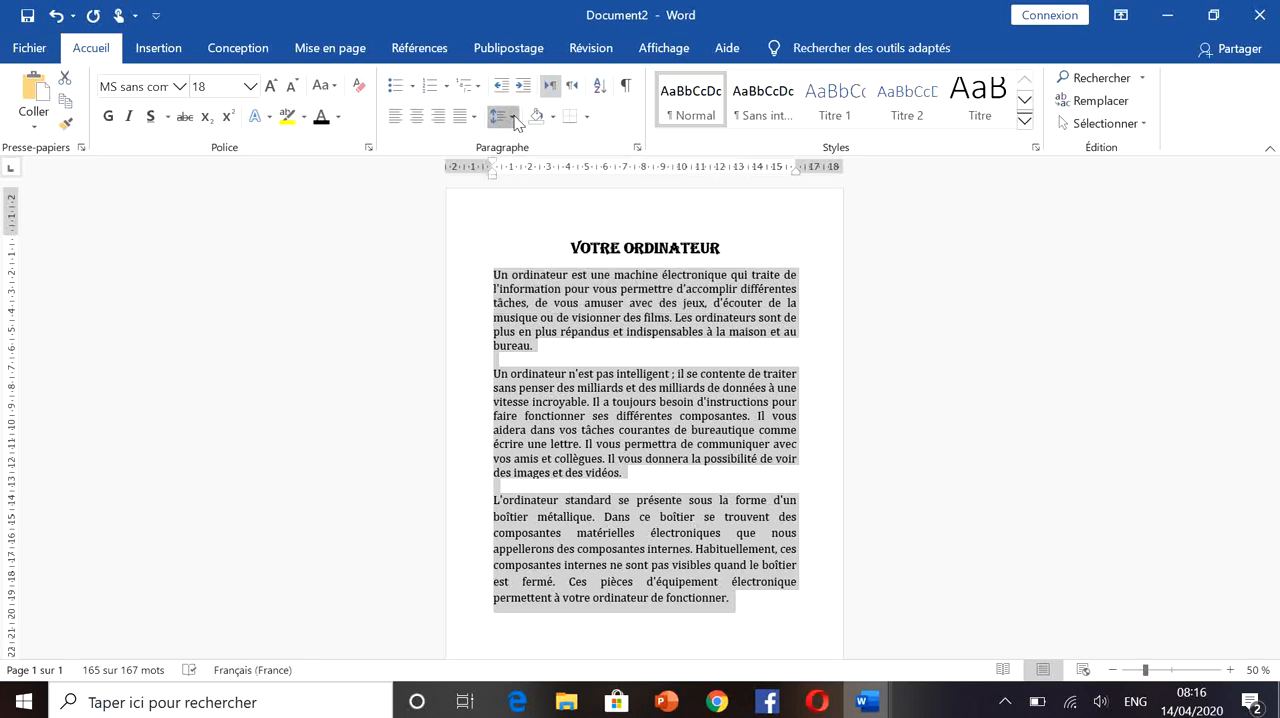
click(513, 118)
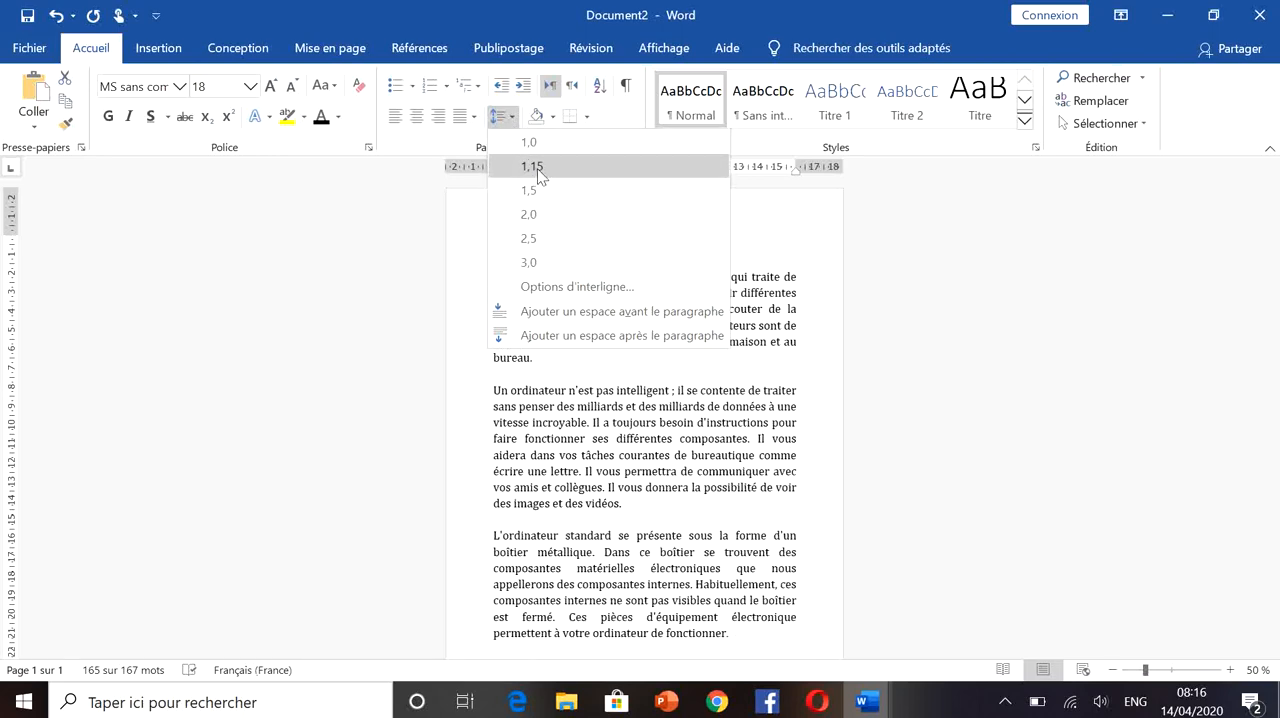
click(537, 168)
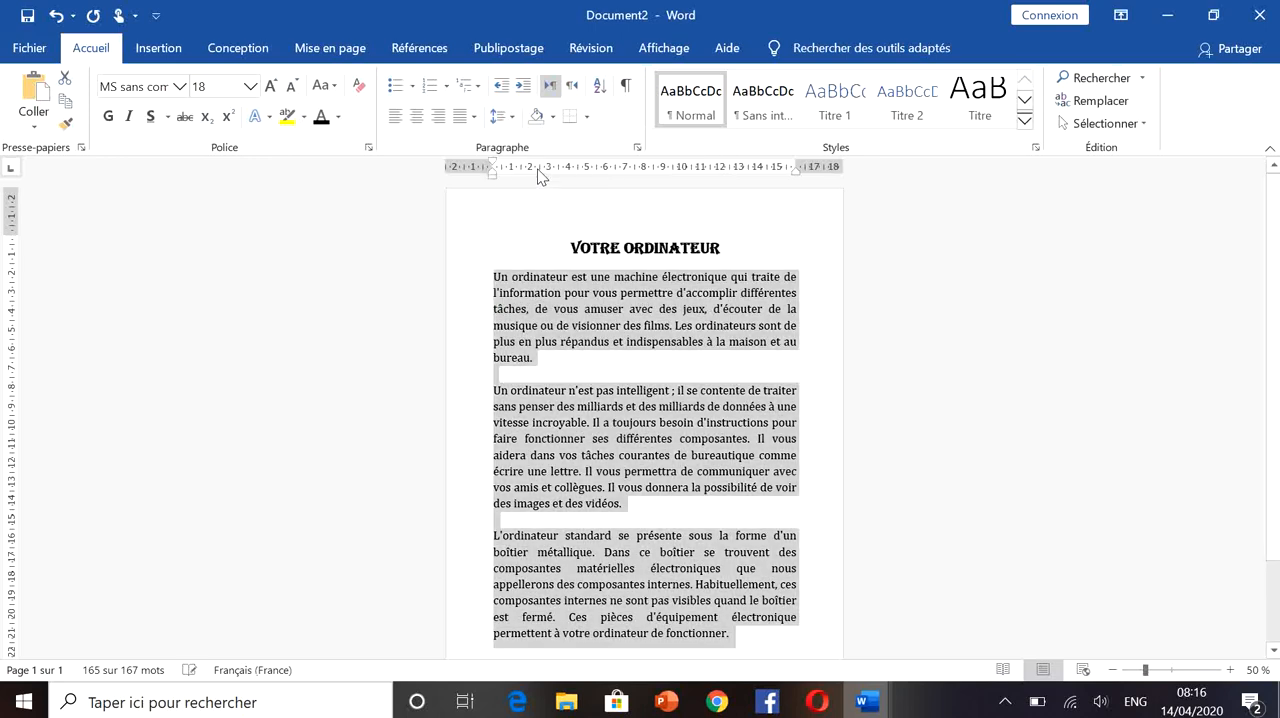
click(836, 364)
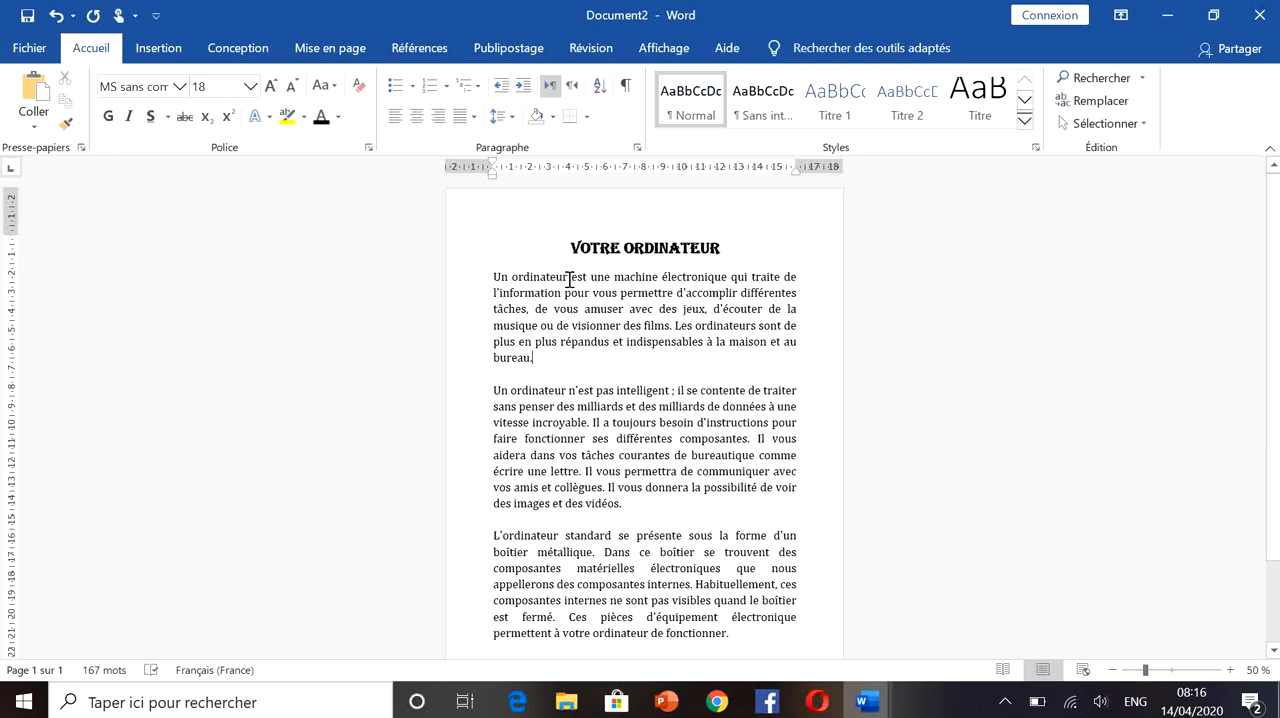
- Italicize and underline the word "ordinateur" in the first sentence of the first body paragraph
drag(568, 279, 517, 275)
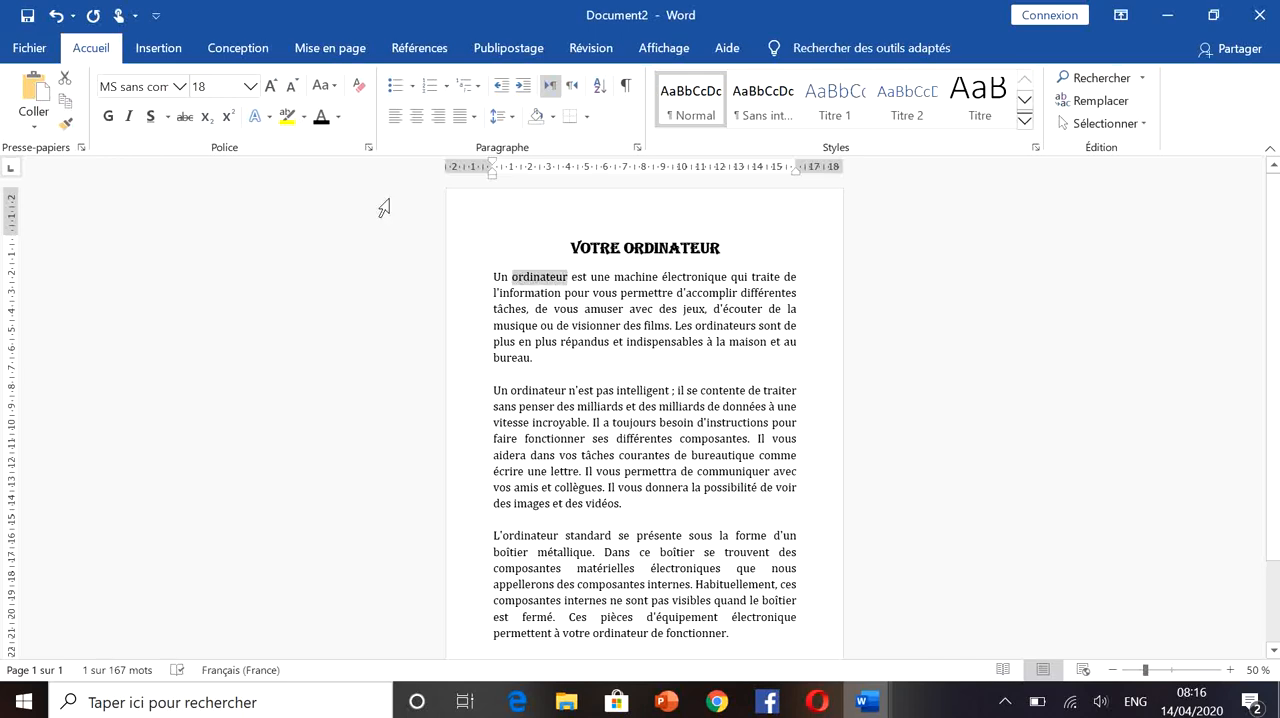
click(130, 118)
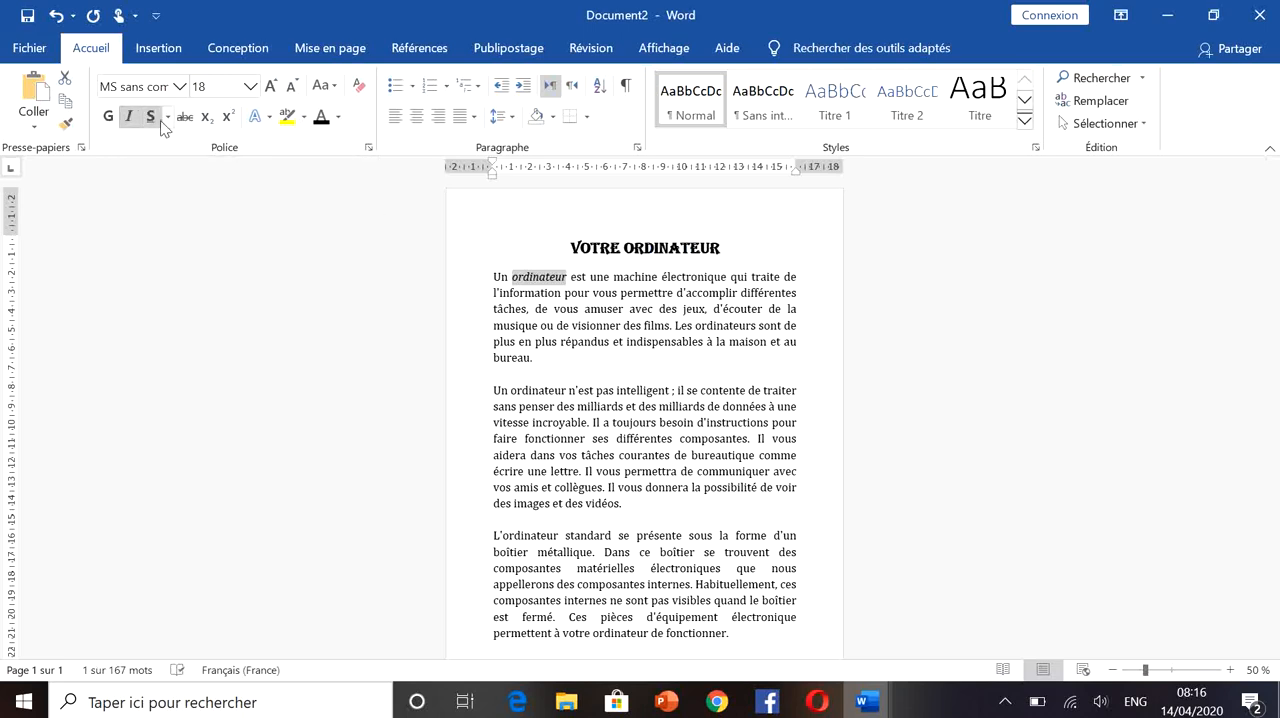
click(150, 117)
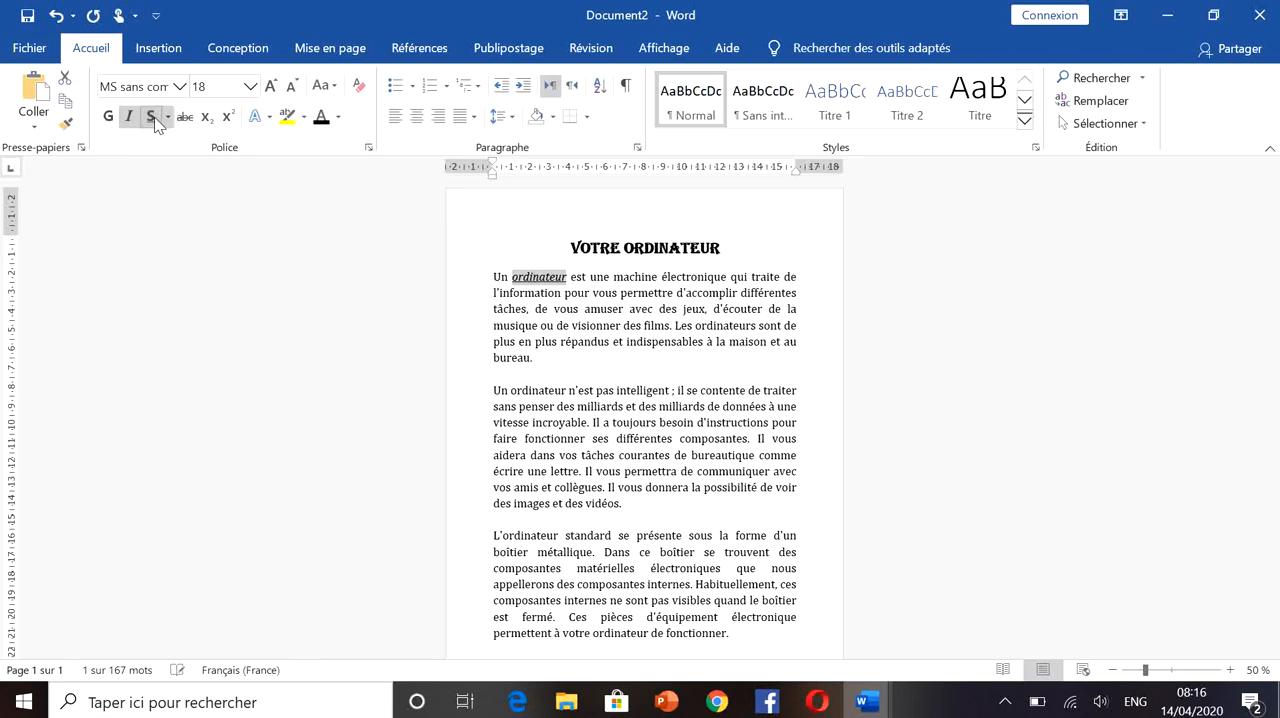
click(816, 284)
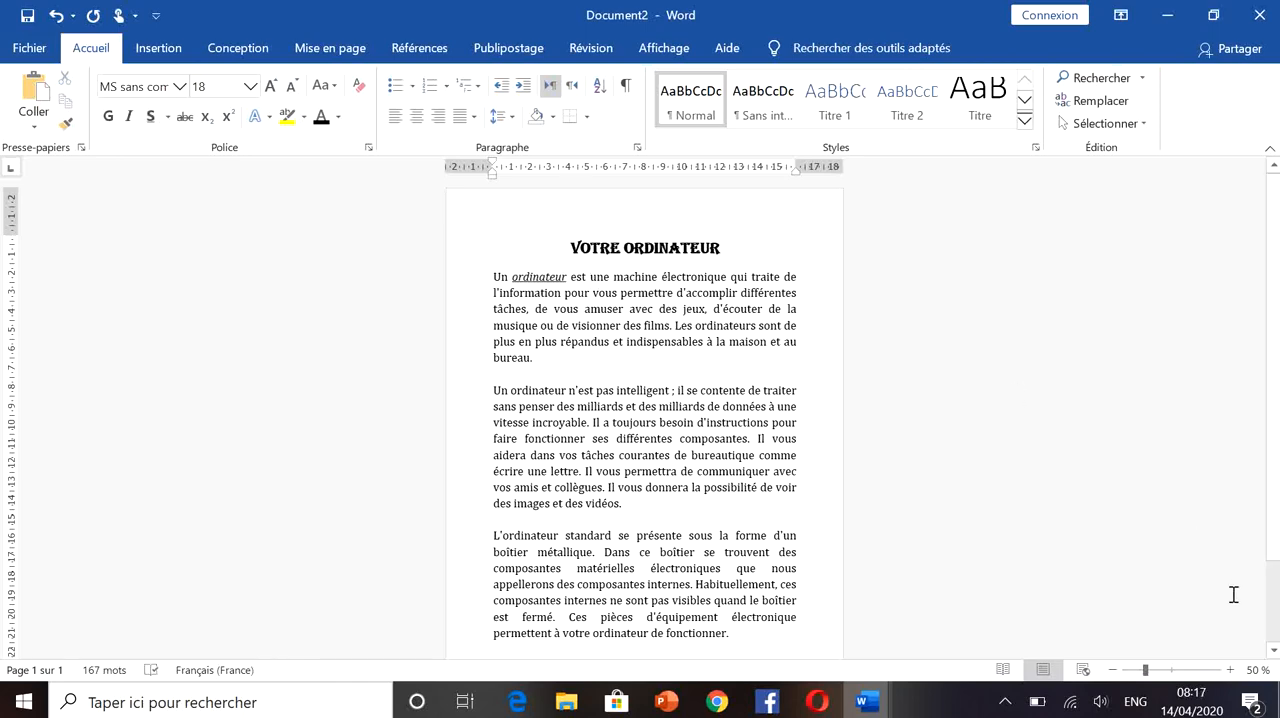
- Italicize and underline "Les ordinateurs" in the last sentence of the first body paragraph
click(1231, 670)
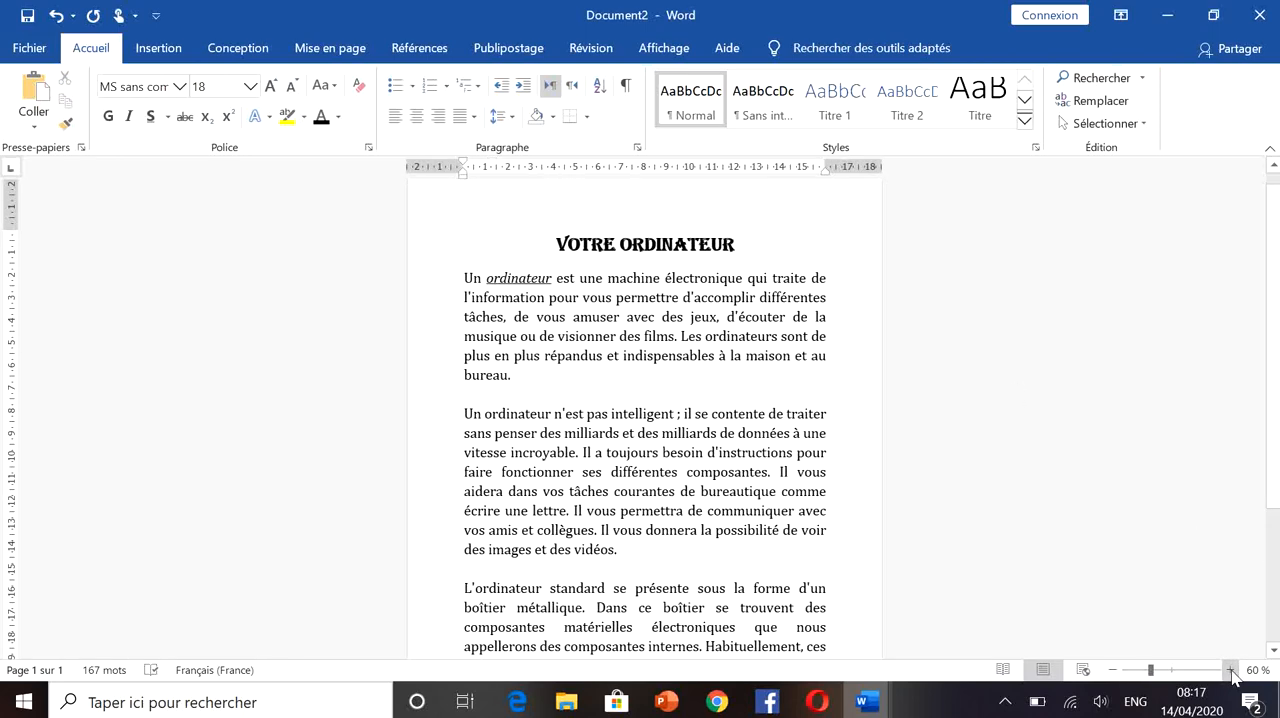
click(1230, 670)
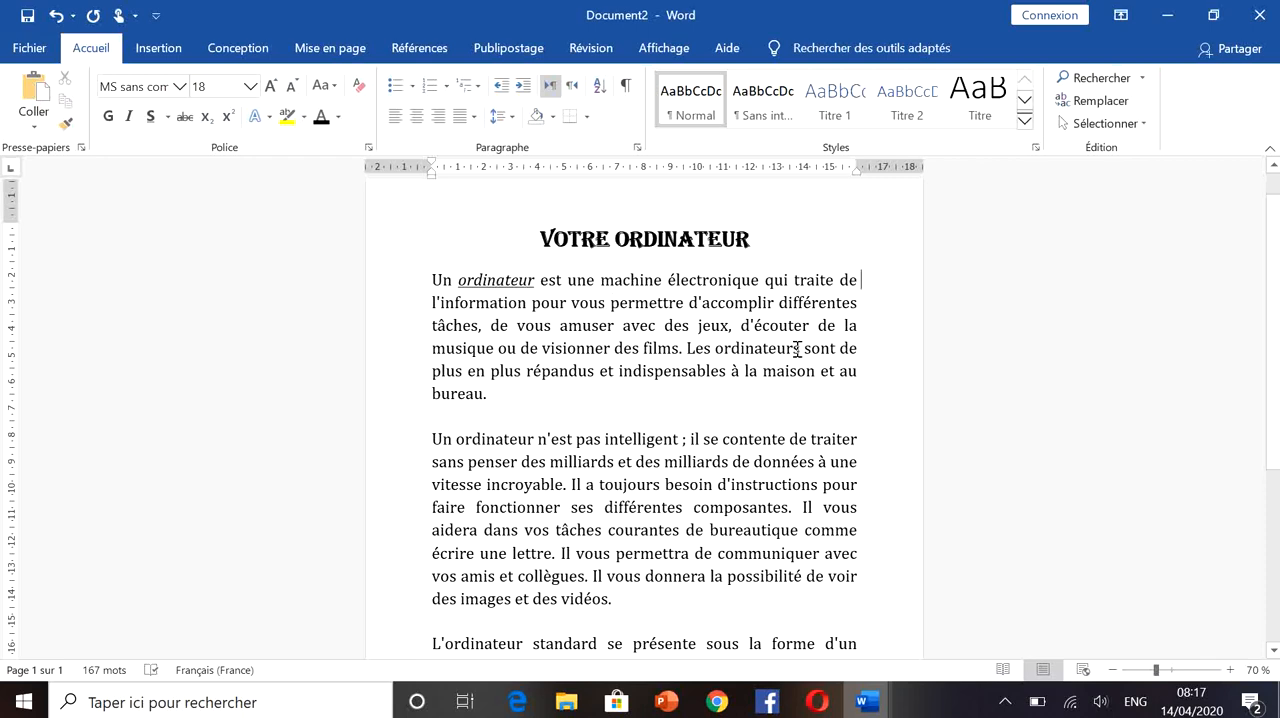
drag(801, 348, 686, 350)
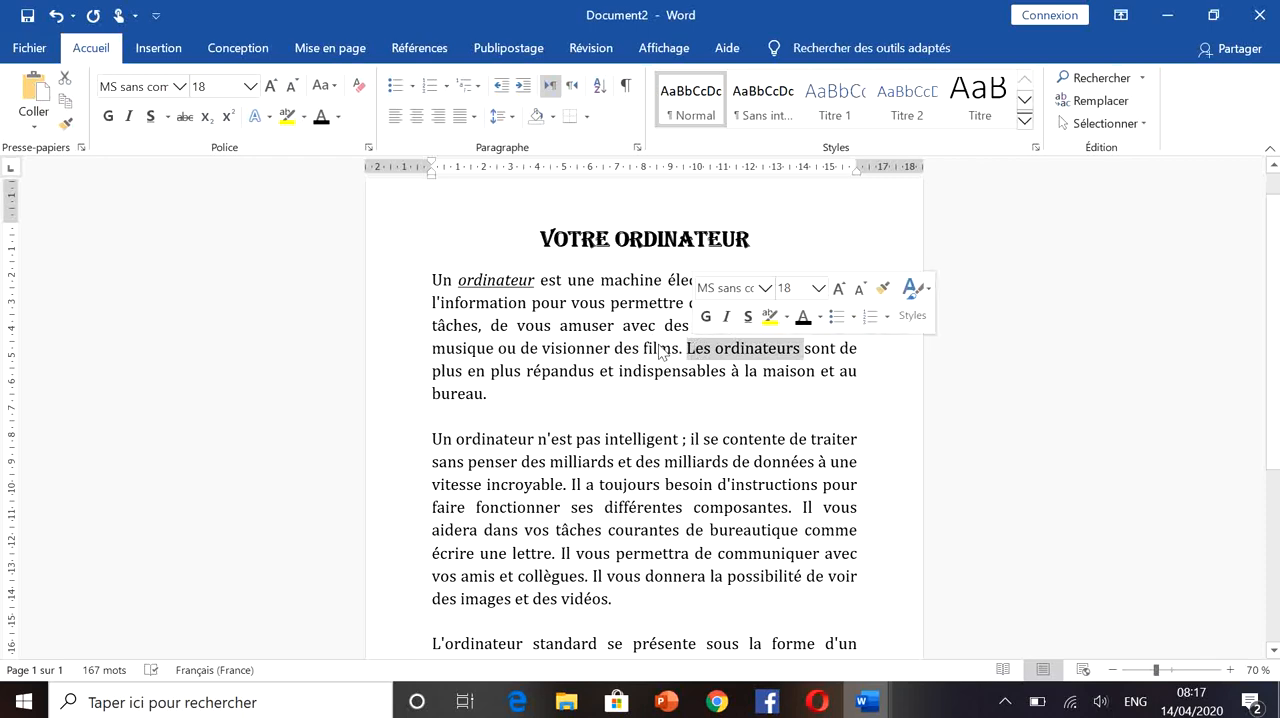
click(130, 118)
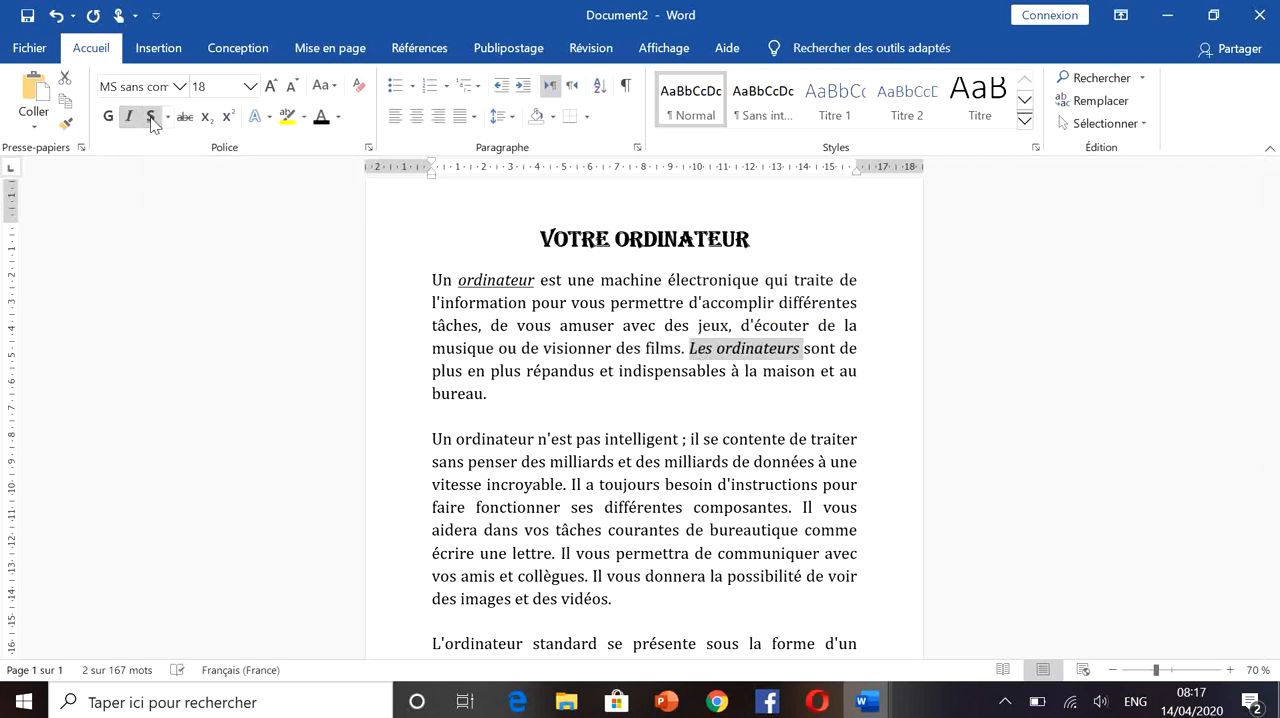
click(151, 118)
click(529, 397)
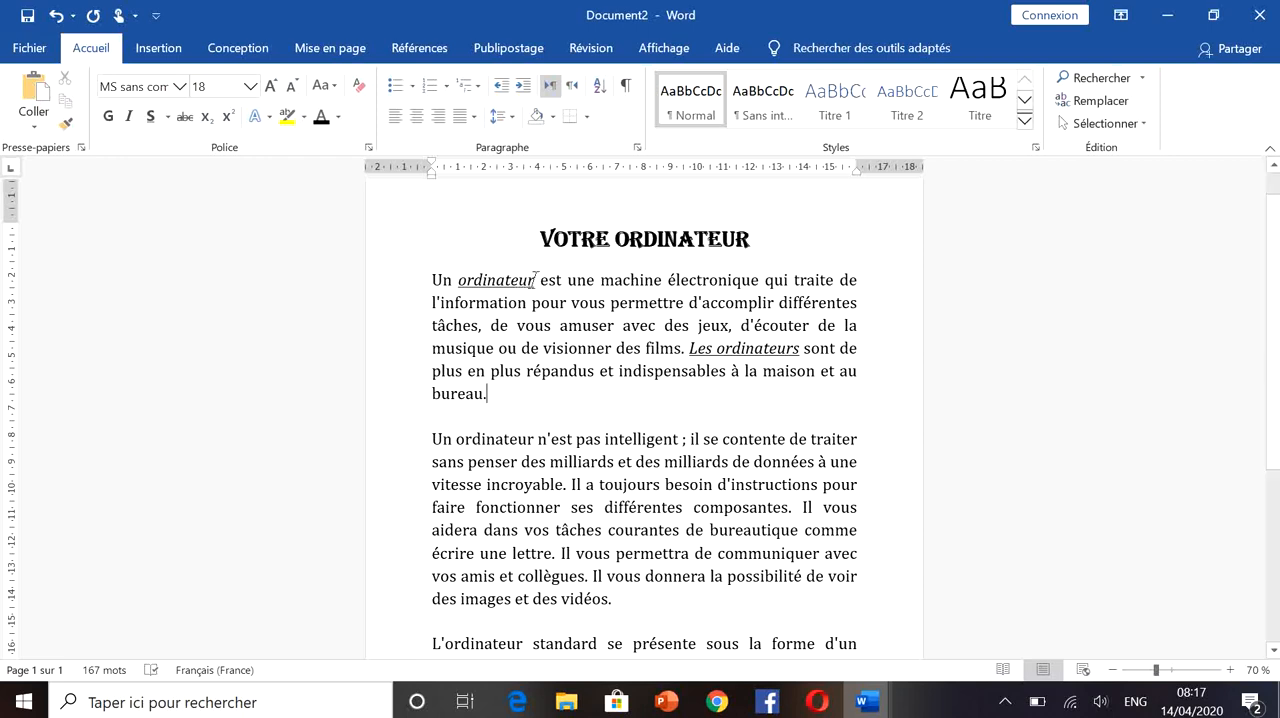
- Copy the formatting of "ordinateur" in the first paragraph onto "ordinateur" at the start of the second paragraph
drag(535, 281, 458, 281)
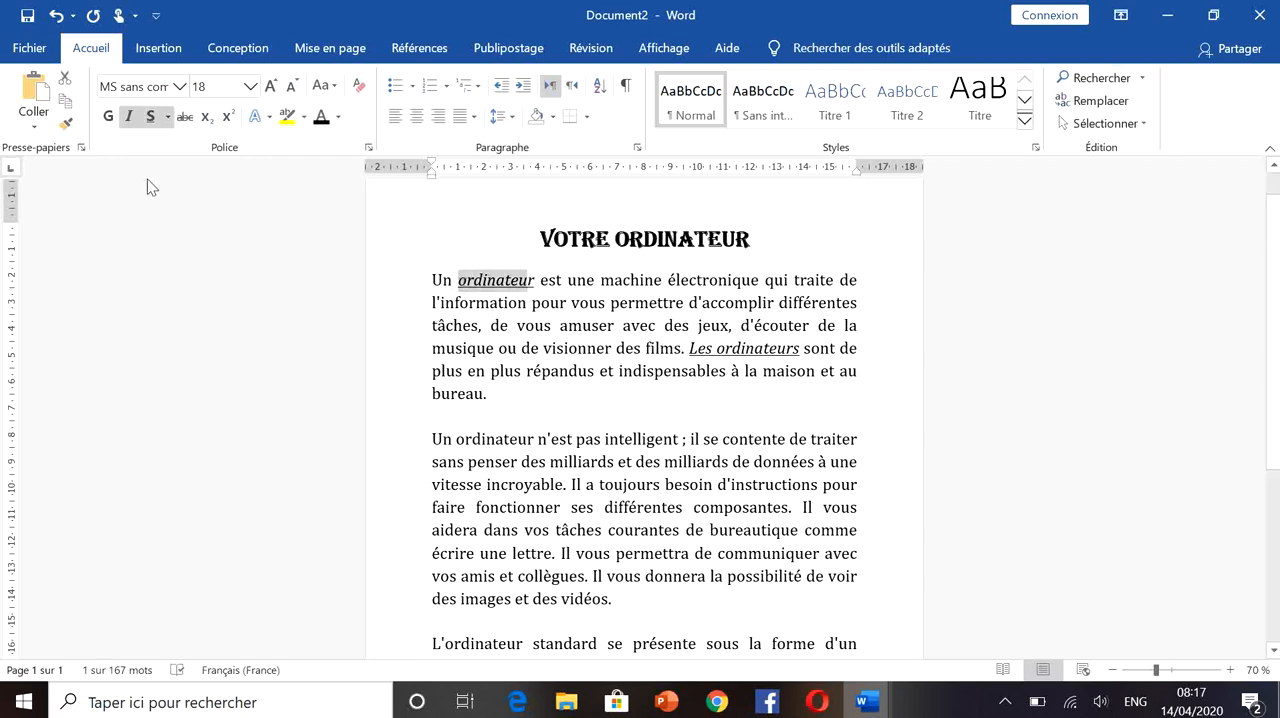
click(64, 127)
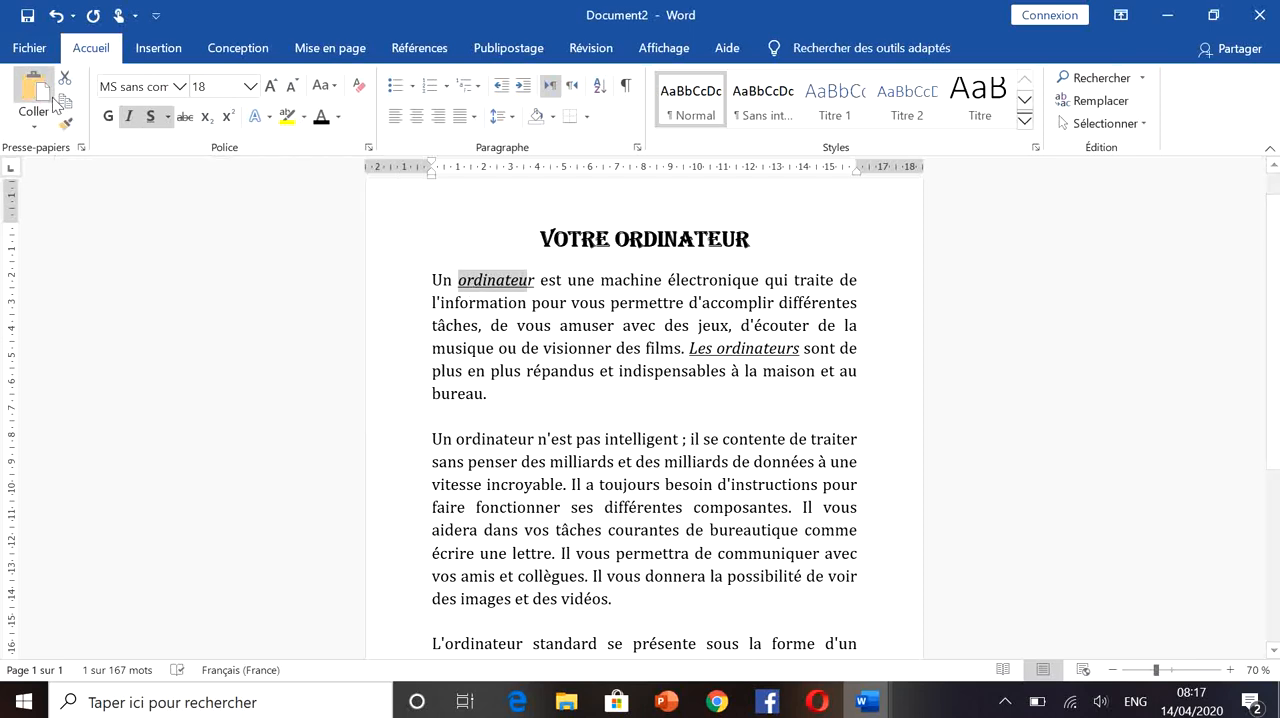
click(64, 124)
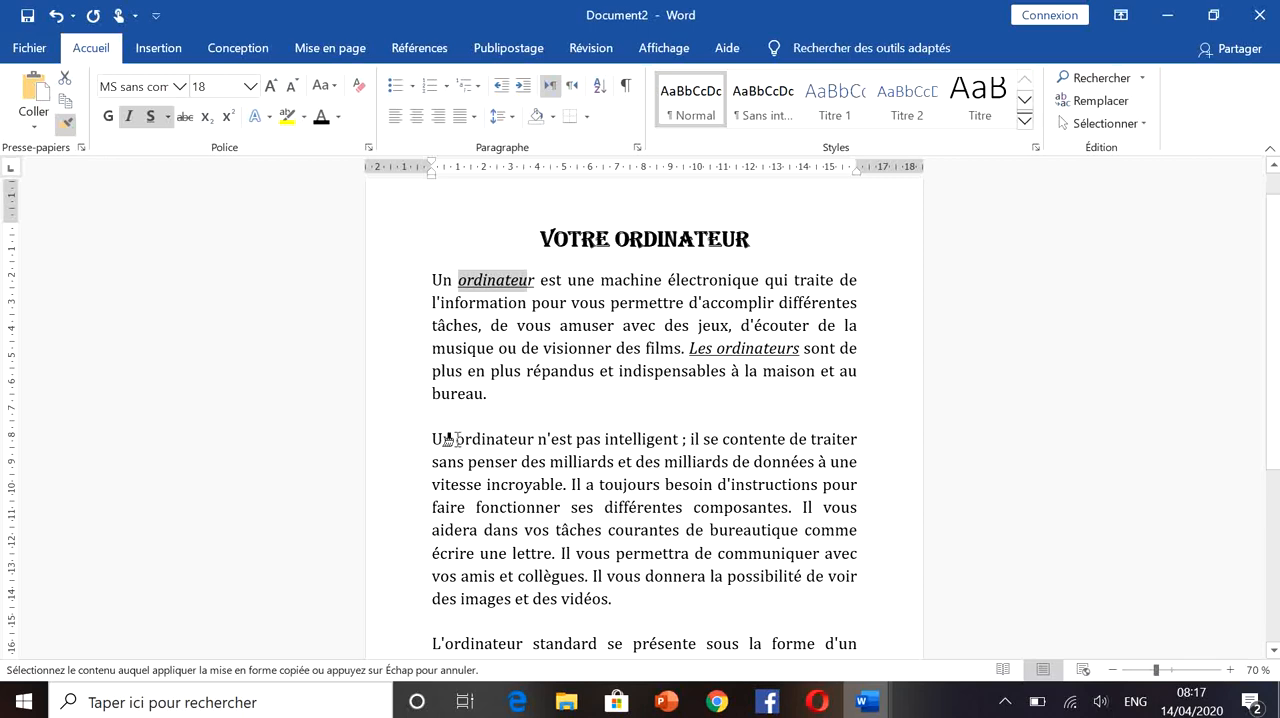
drag(455, 438, 536, 441)
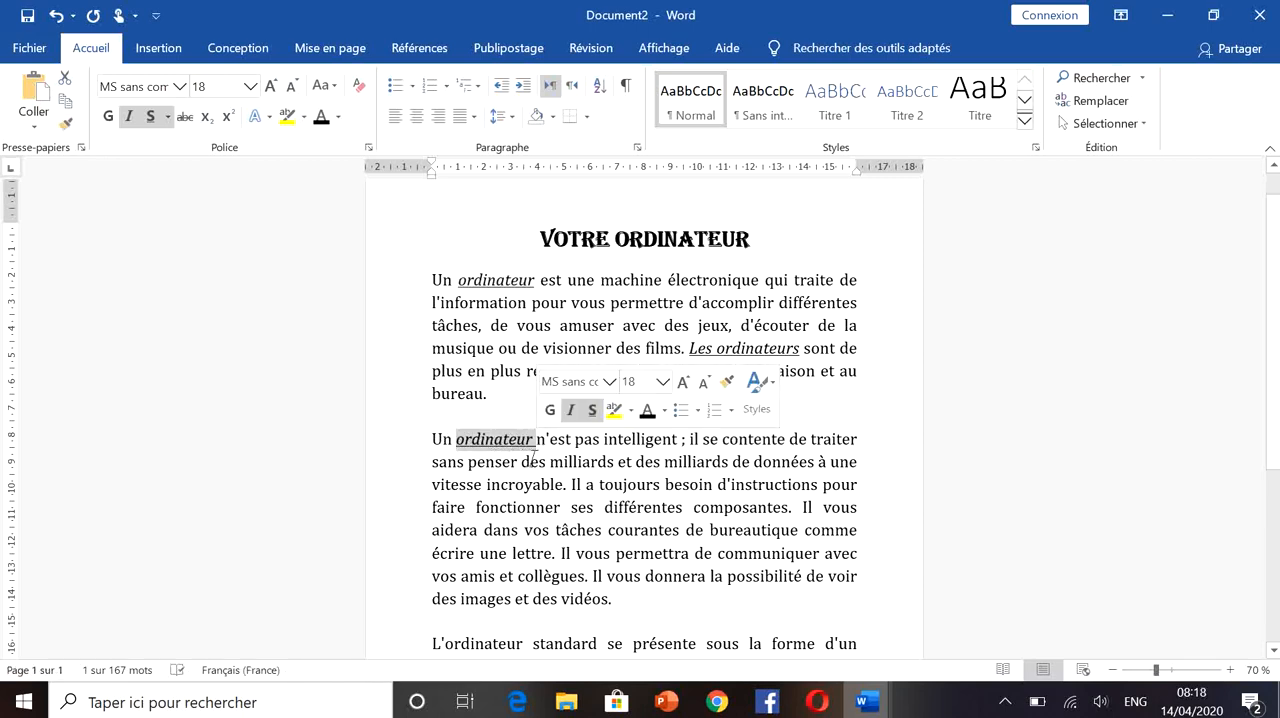
- Copy the formatting of "ordinateur" in the second paragraph onto "L'ordinateur" at the start of the third paragraph
click(62, 126)
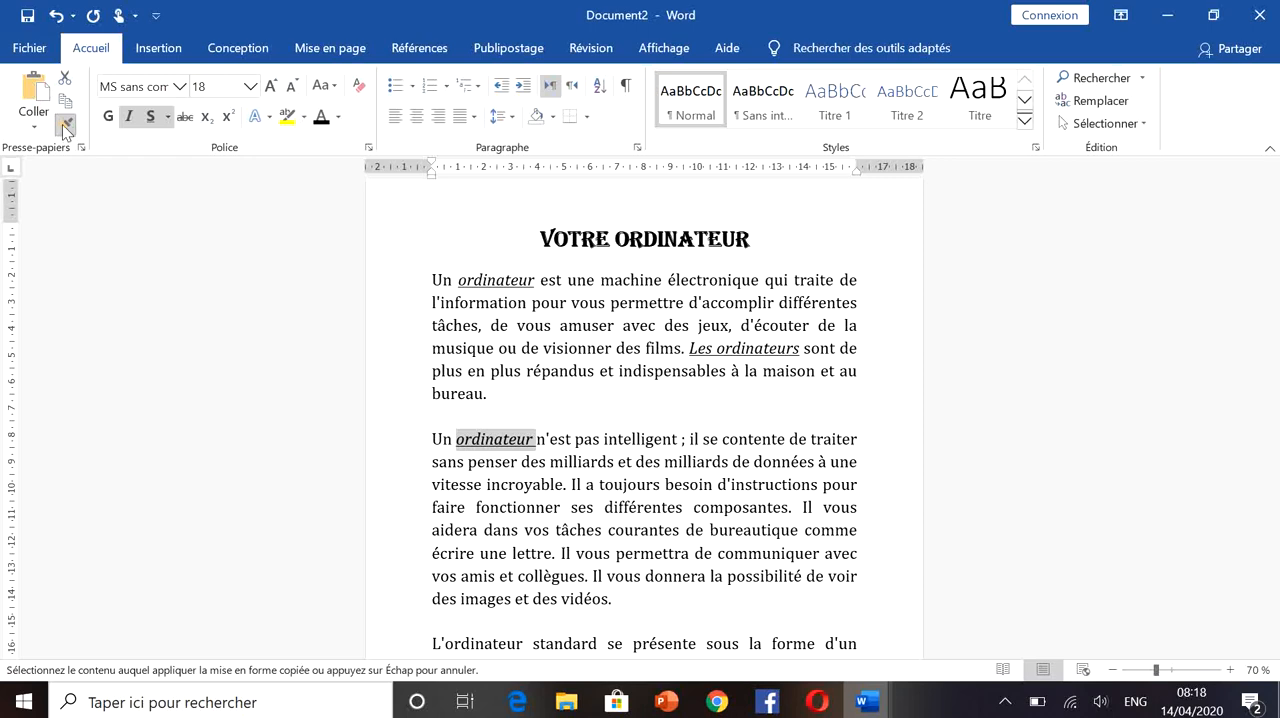
click(62, 126)
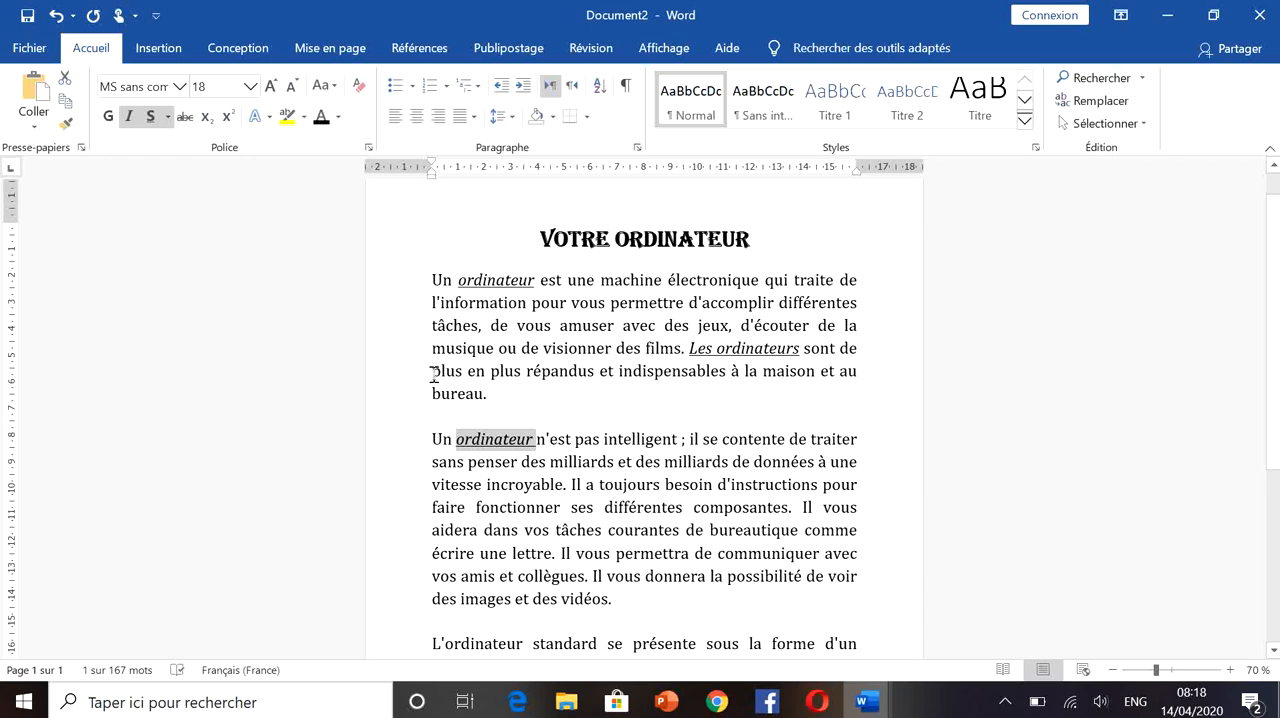
click(65, 124)
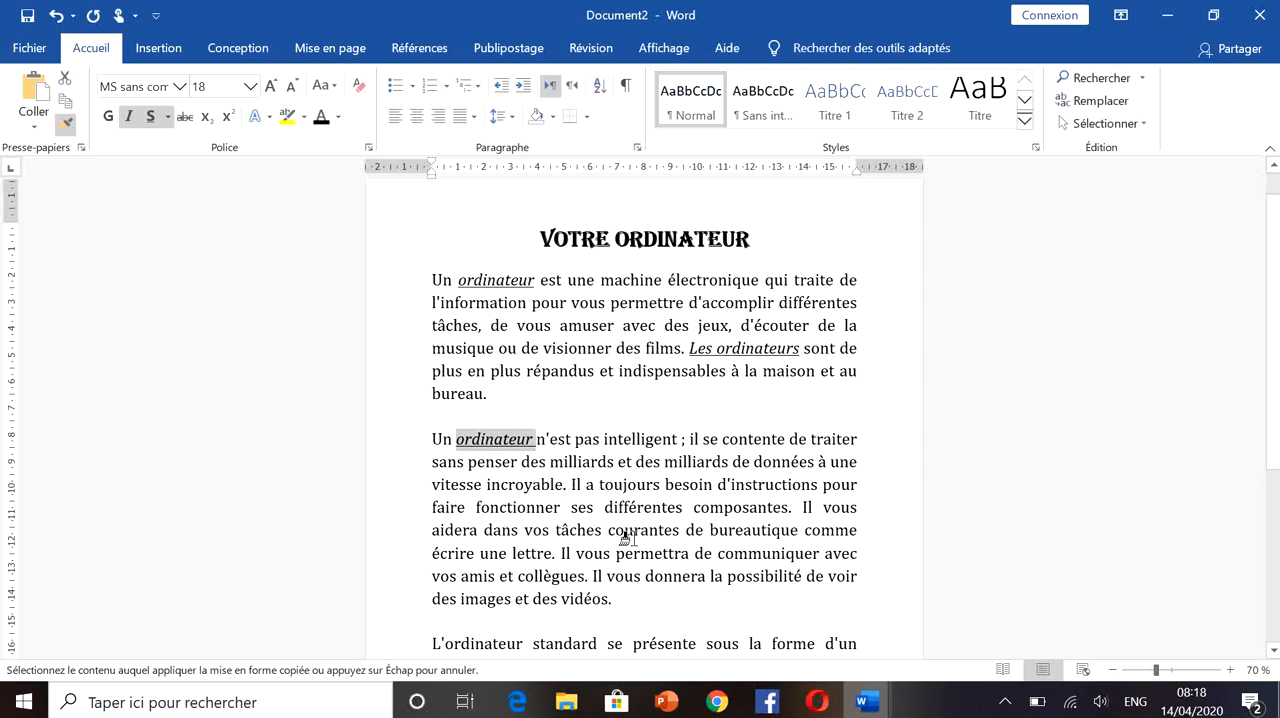
click(440, 642)
mouse_move(434, 640)
mouse_down()
mouse_move(517, 651)
mouse_move(520, 665)
mouse_move(478, 508)
mouse_move(517, 482)
mouse_up()
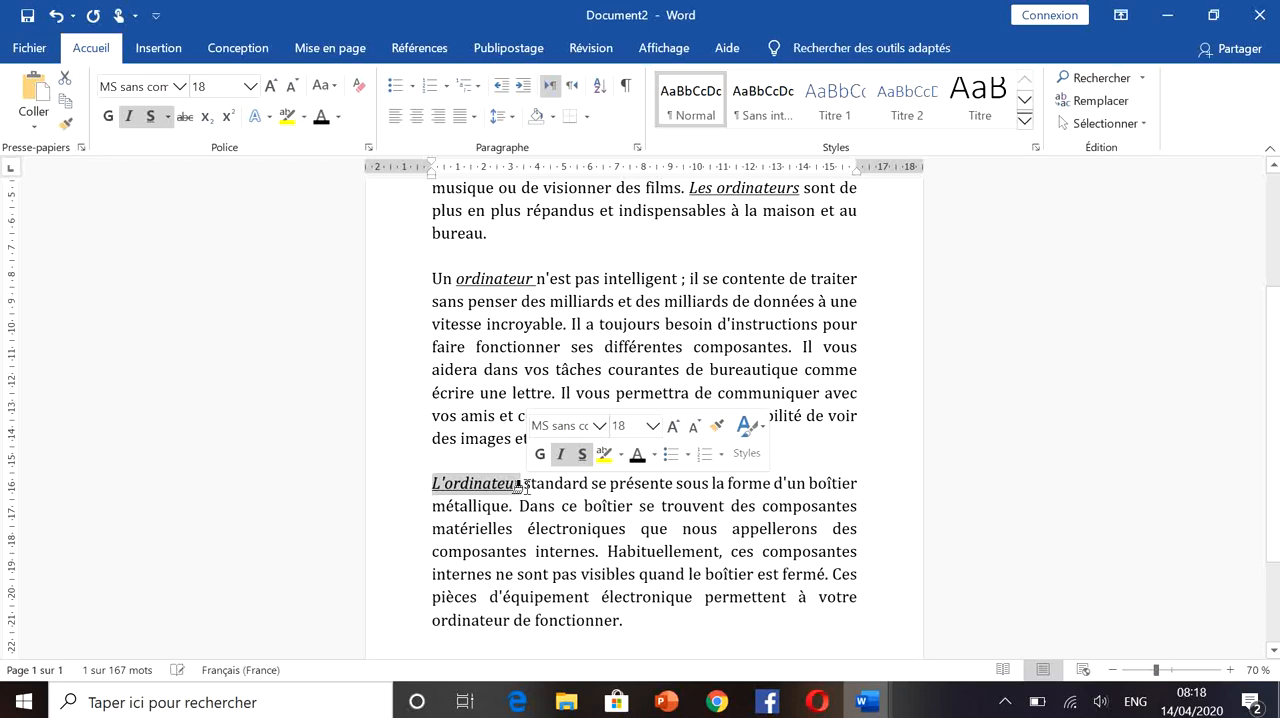
click(659, 617)
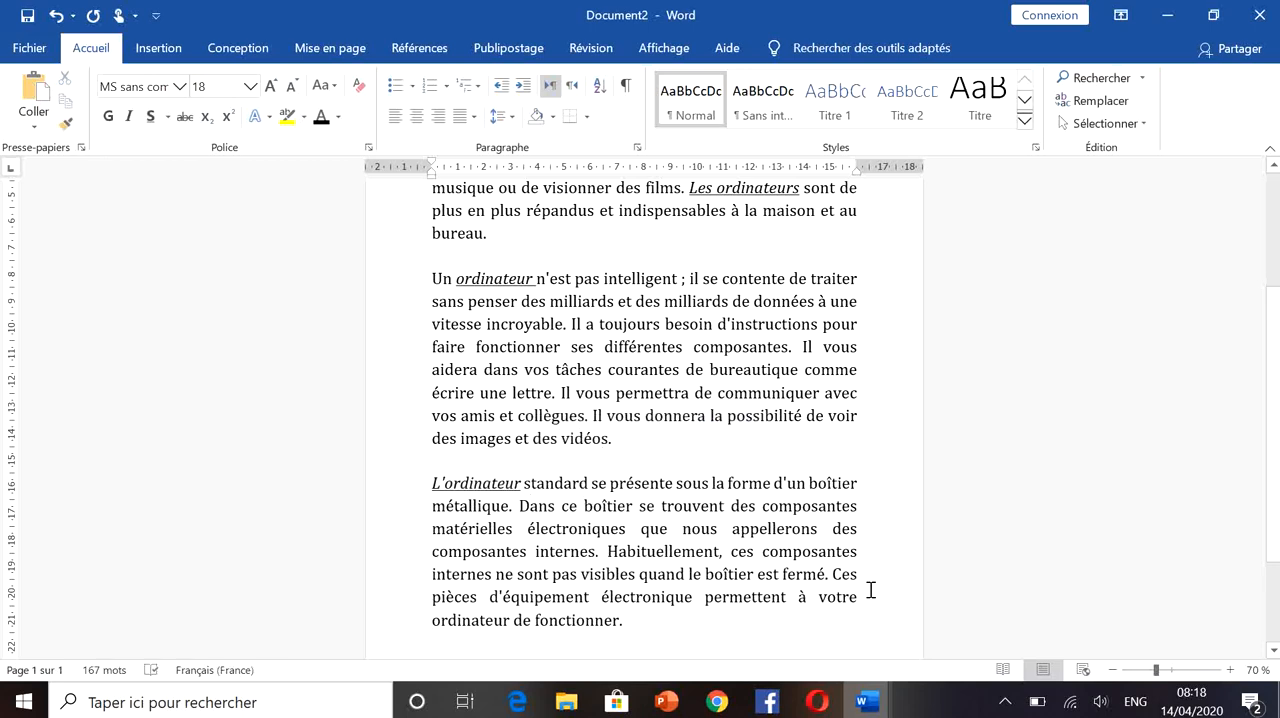